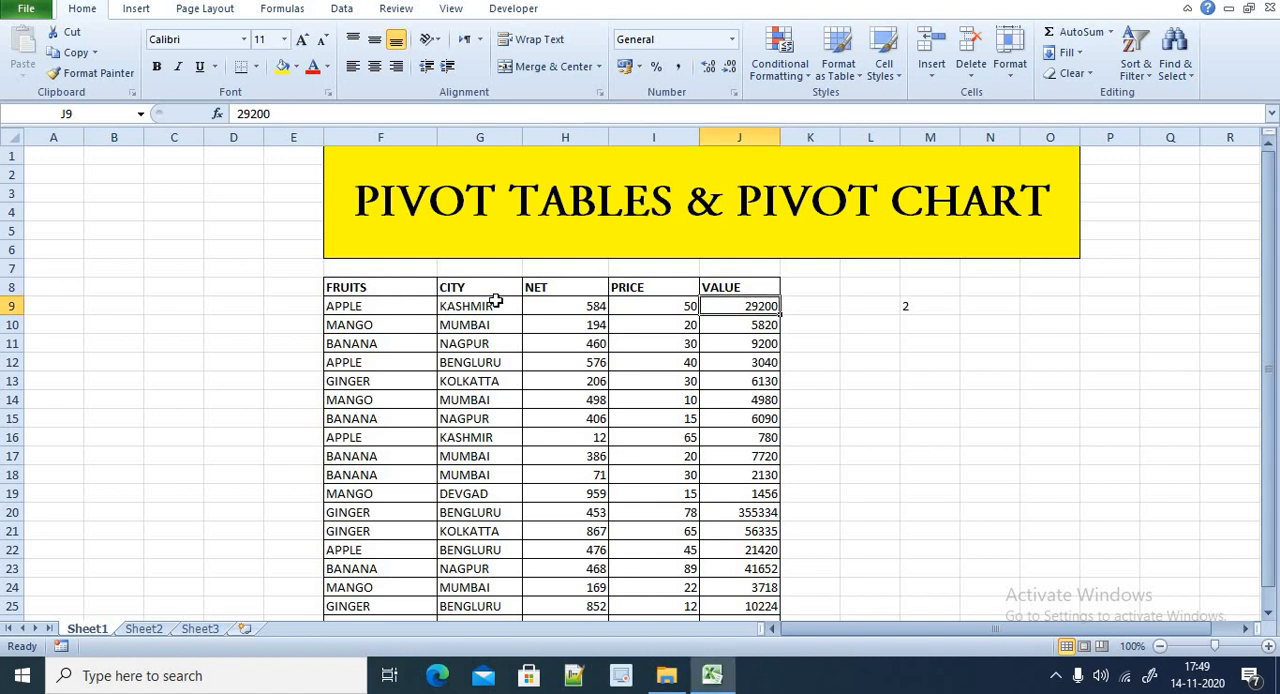
Start a PivotTable from the fruit sales table, using range F8:J26 with its header row as the source
{"action": "left_click_drag", "start_coordinate": [385, 290], "coordinate": [760, 606]}
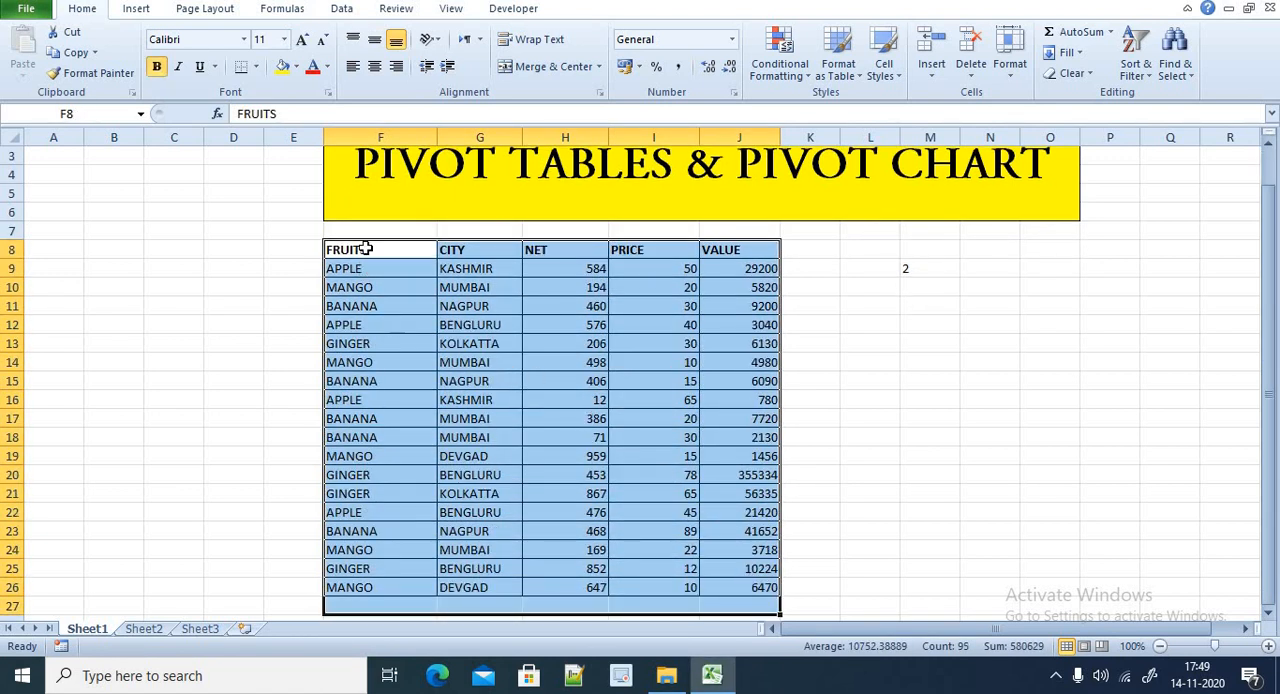
{"action": "left_click", "coordinate": [366, 251]}
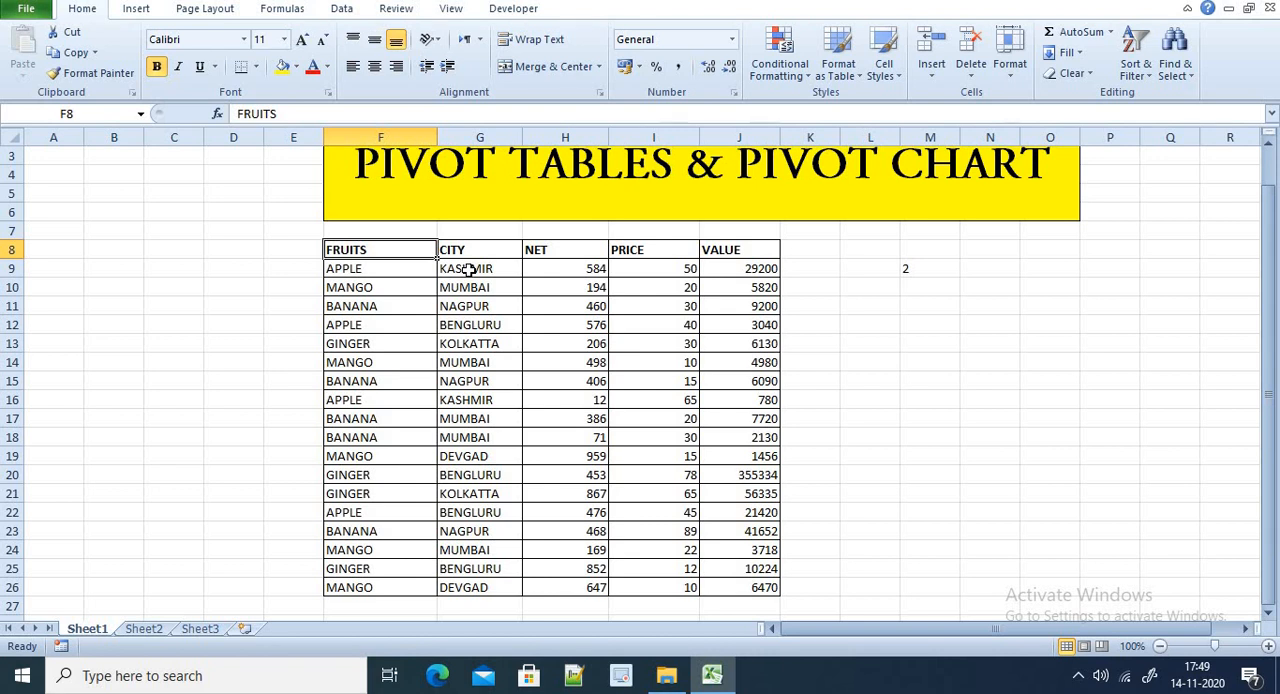
{"action": "left_click", "coordinate": [130, 10]}
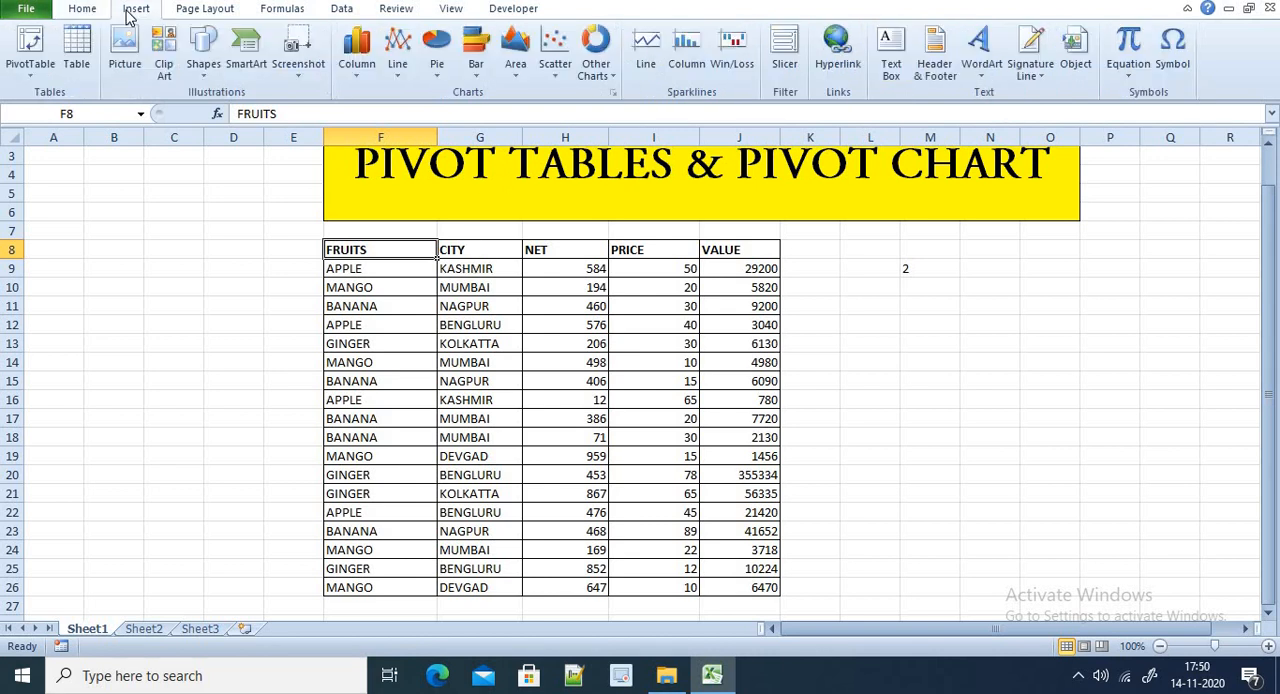
{"action": "left_click", "coordinate": [344, 280]}
{"action": "left_click_drag", "start_coordinate": [352, 250], "coordinate": [737, 587]}
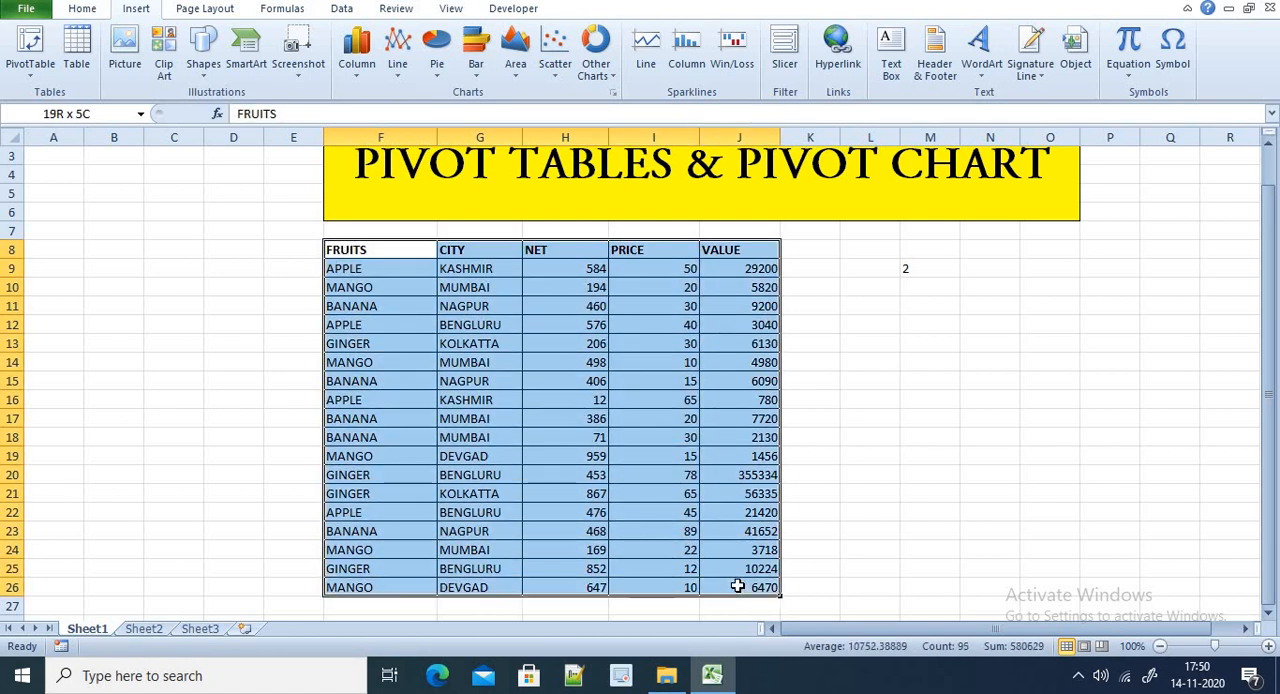
{"action": "left_click", "coordinate": [30, 68]}
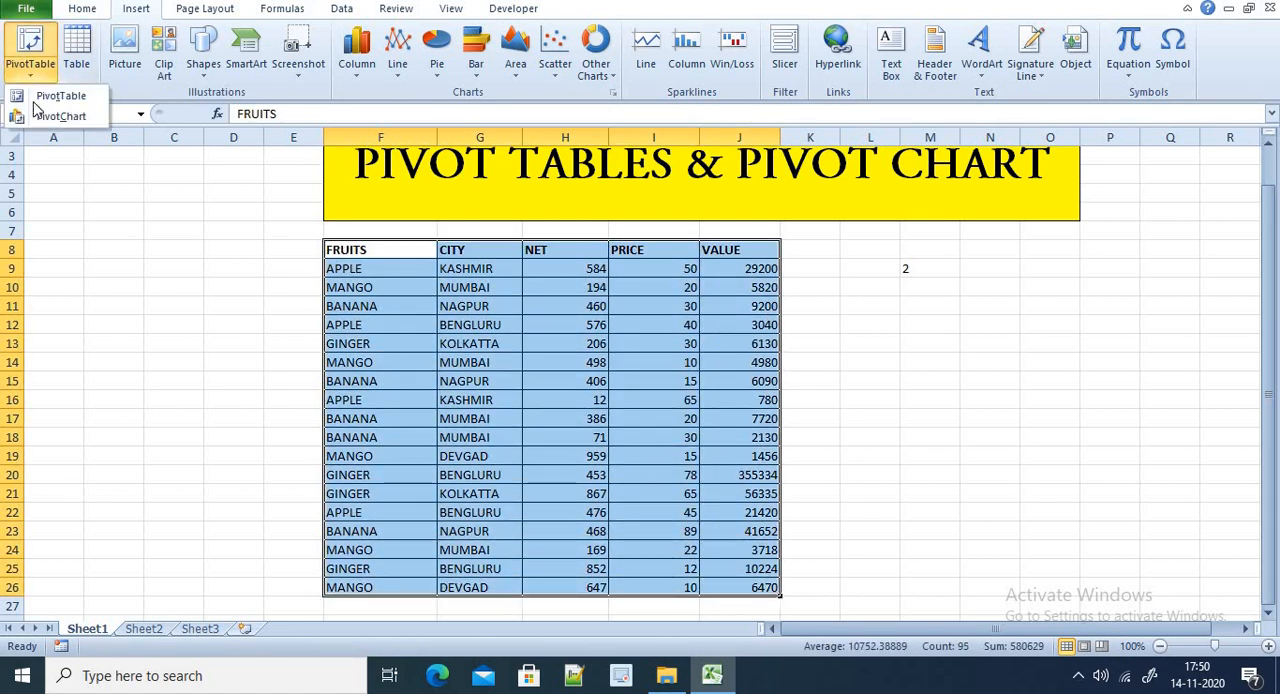
{"action": "left_click", "coordinate": [36, 97]}
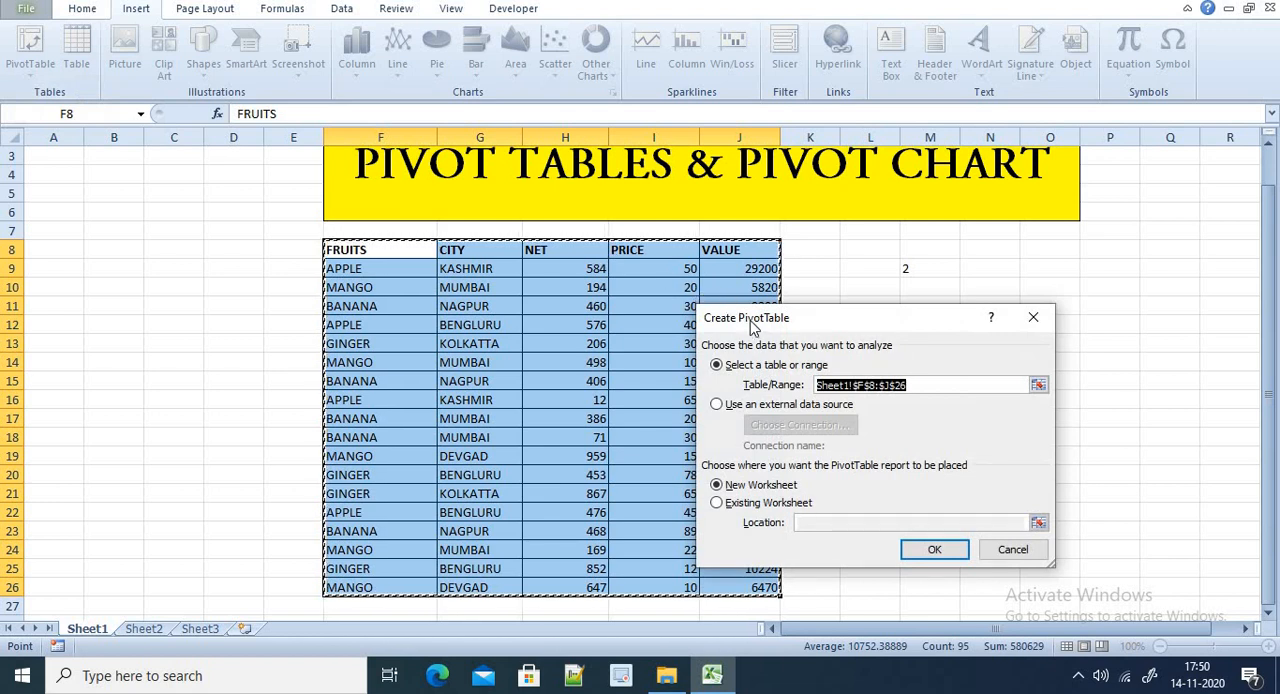
{"action": "left_click_drag", "start_coordinate": [752, 328], "coordinate": [694, 241]}
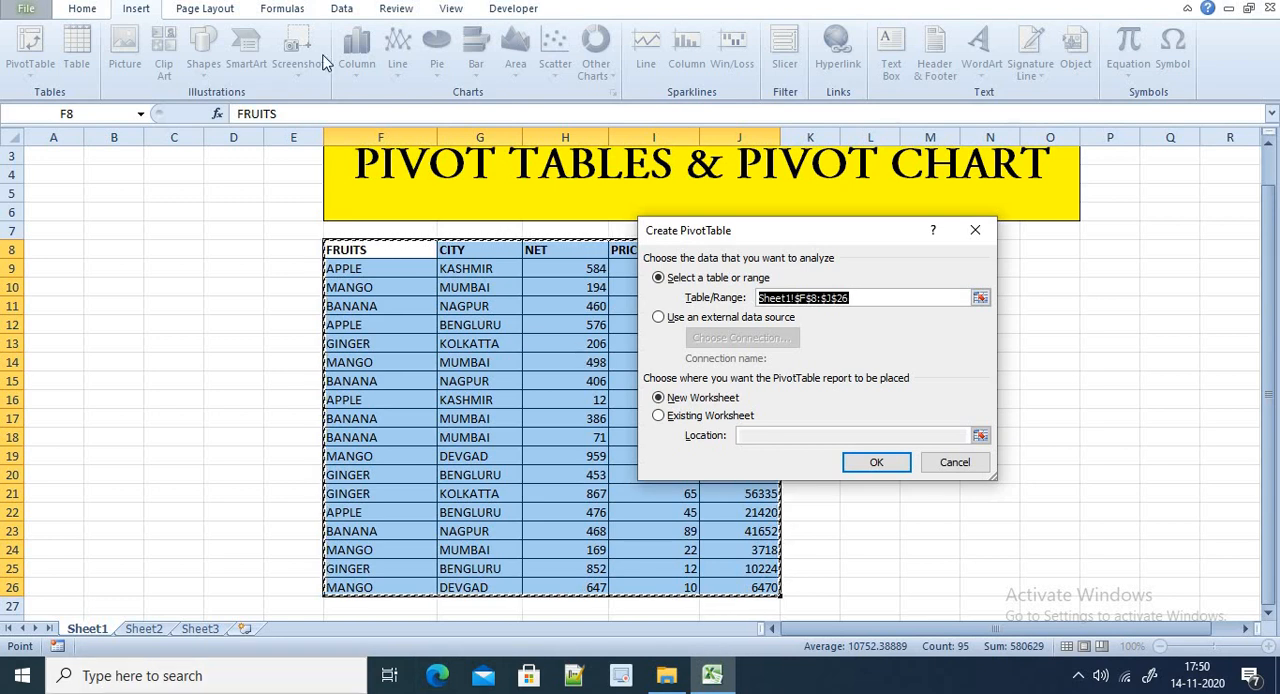
{"action": "left_click", "coordinate": [860, 299]}
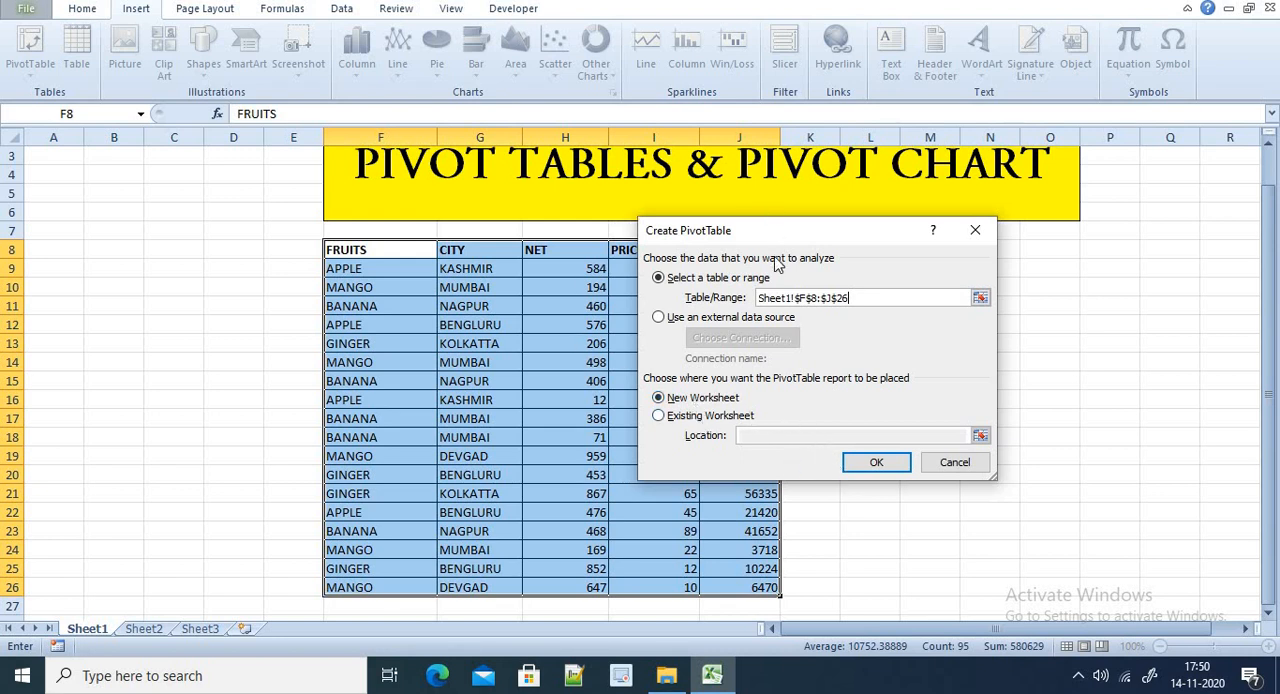
Try placing the PivotTable report on the existing worksheet, choosing cell O12 as its location
{"action": "left_click", "coordinate": [706, 416]}
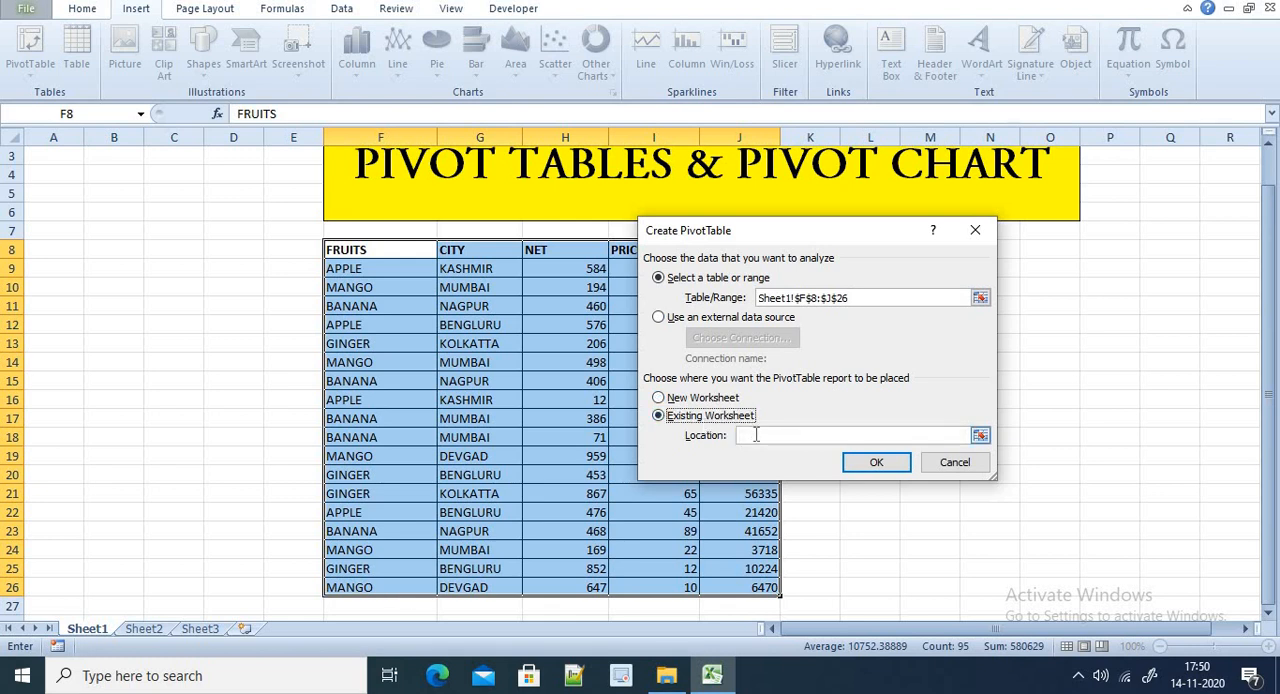
{"action": "left_click", "coordinate": [1125, 305]}
{"action": "left_click", "coordinate": [1085, 350]}
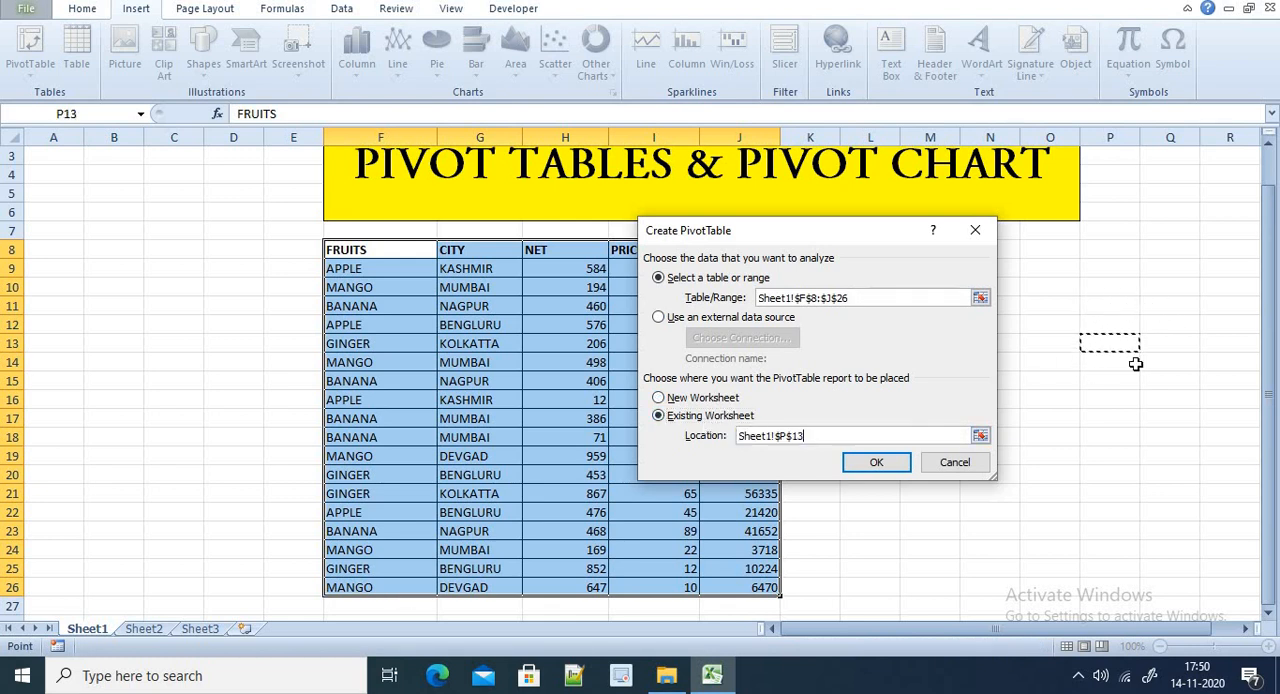
{"action": "left_click", "coordinate": [1135, 363]}
{"action": "left_click", "coordinate": [1114, 328]}
{"action": "left_click", "coordinate": [1110, 360]}
{"action": "left_click", "coordinate": [1112, 306]}
{"action": "left_click", "coordinate": [1062, 308]}
{"action": "left_click", "coordinate": [1068, 328]}
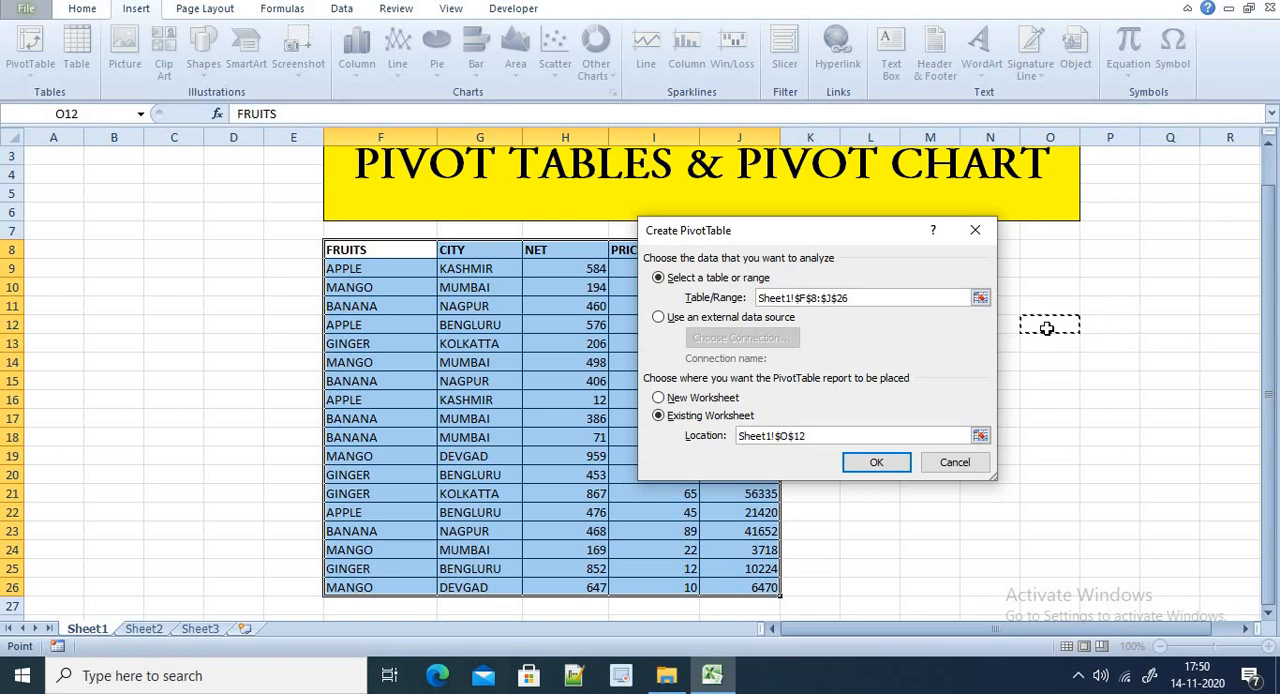
Place the PivotTable report on a new worksheet and create it
{"action": "left_click", "coordinate": [702, 400]}
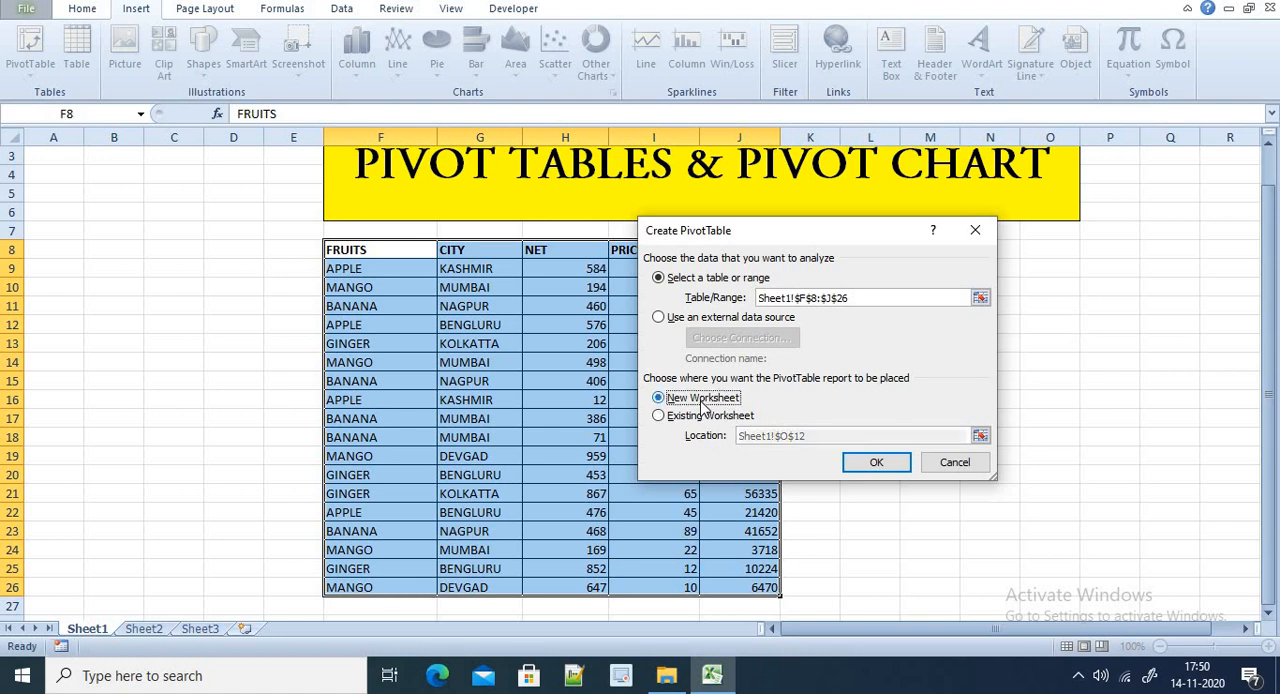
{"action": "left_click", "coordinate": [866, 468]}
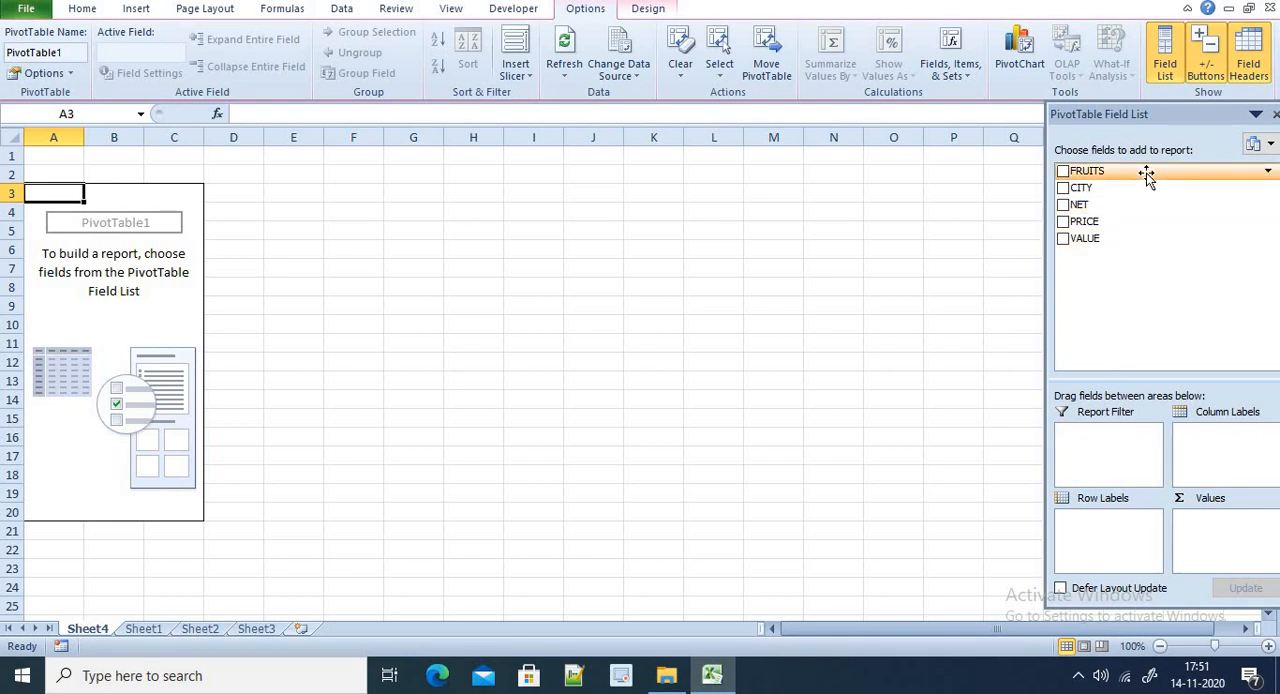
Lay out the PivotTable with FRUITS as row labels, CITY as column labels and the sum of VALUE as values
{"action": "left_click_drag", "start_coordinate": [1146, 173], "coordinate": [1097, 523]}
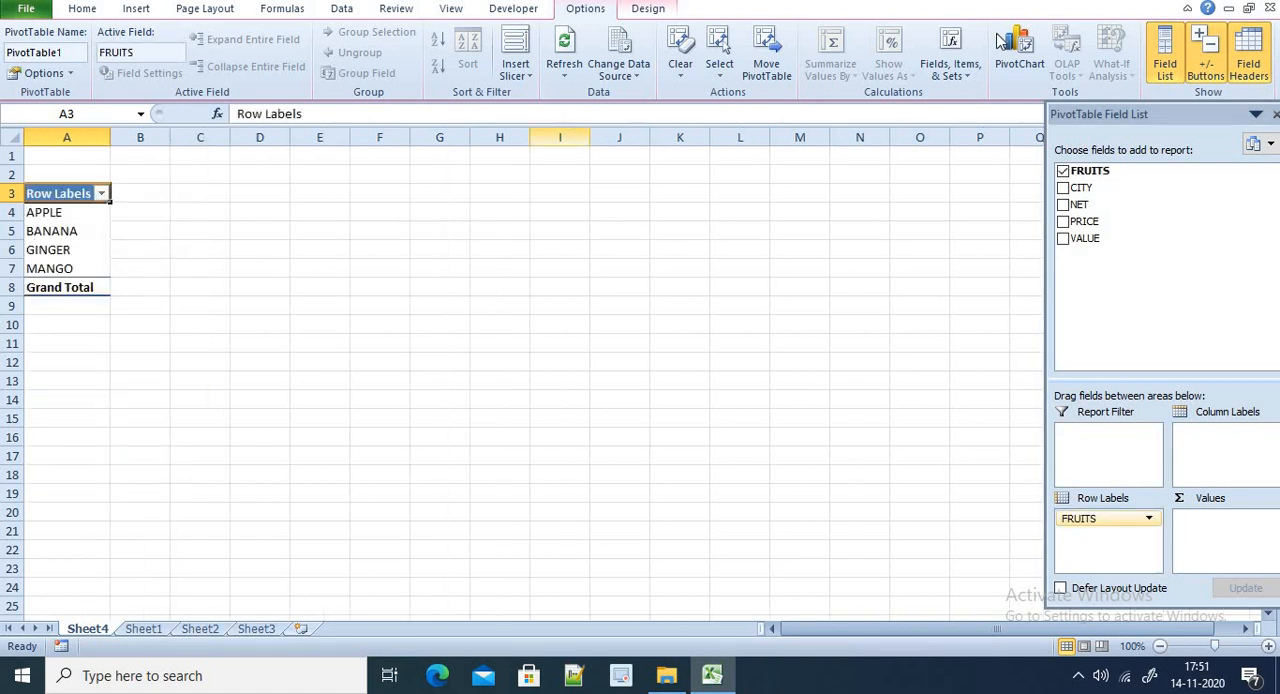
{"action": "left_click_drag", "start_coordinate": [1088, 189], "coordinate": [1210, 448]}
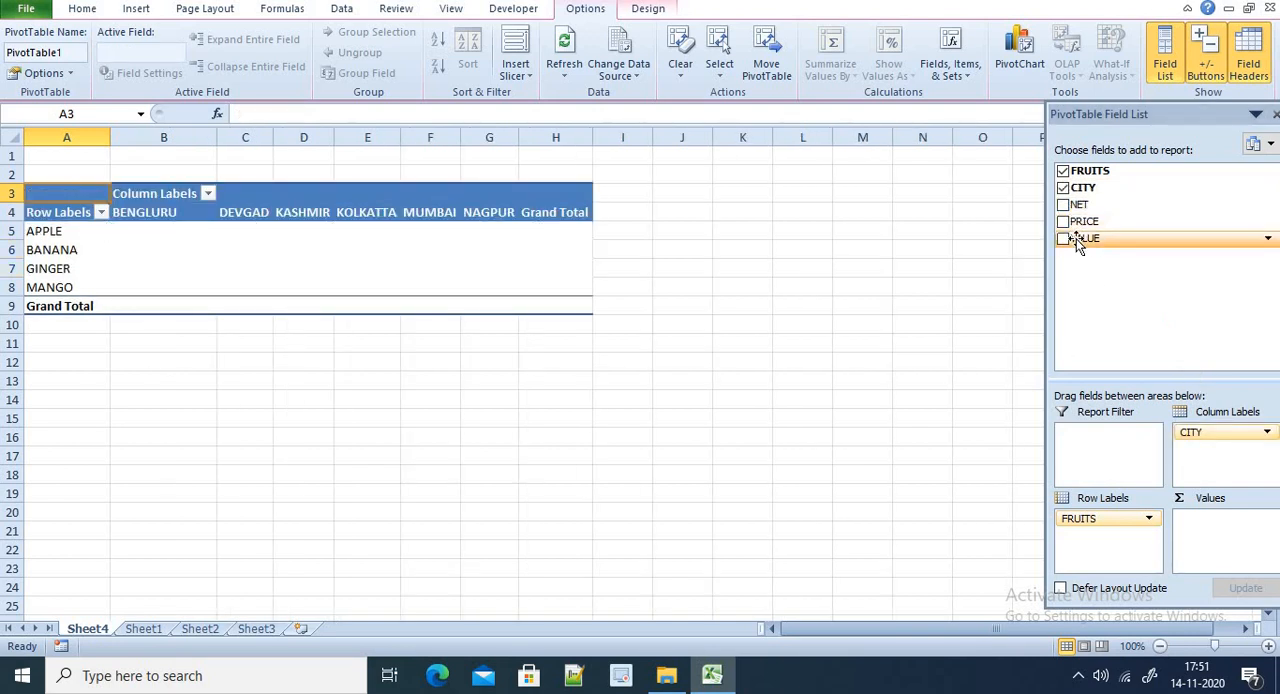
{"action": "left_click_drag", "start_coordinate": [1077, 239], "coordinate": [1209, 522]}
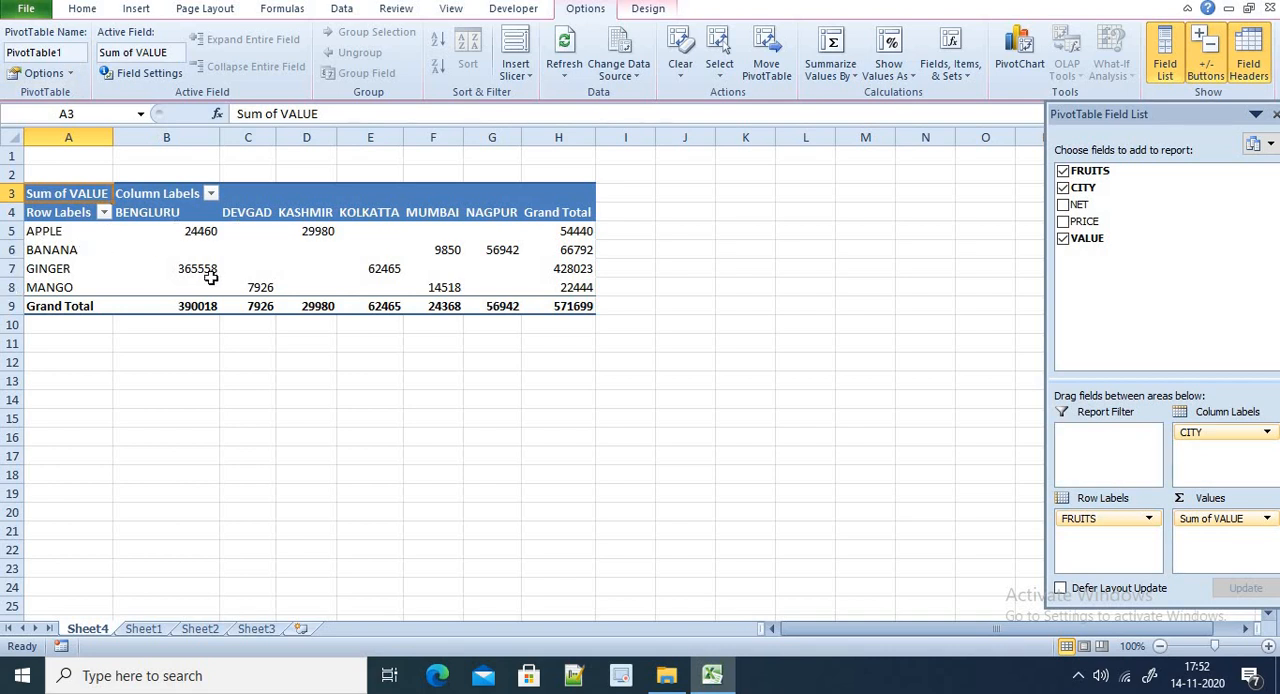
{"action": "left_click_drag", "start_coordinate": [68, 193], "coordinate": [440, 196]}
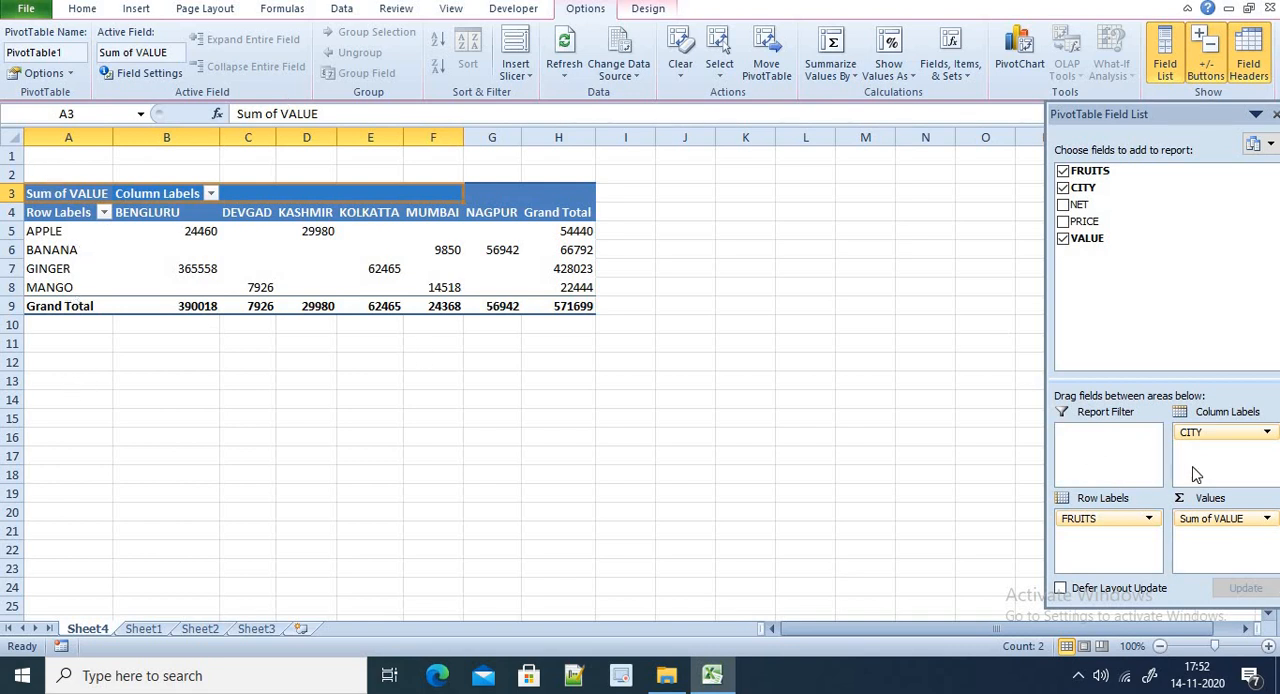
Move CITY into the row labels beneath FRUITS and add the sum of PRICE to the values
{"action": "left_click_drag", "start_coordinate": [1198, 438], "coordinate": [1078, 540]}
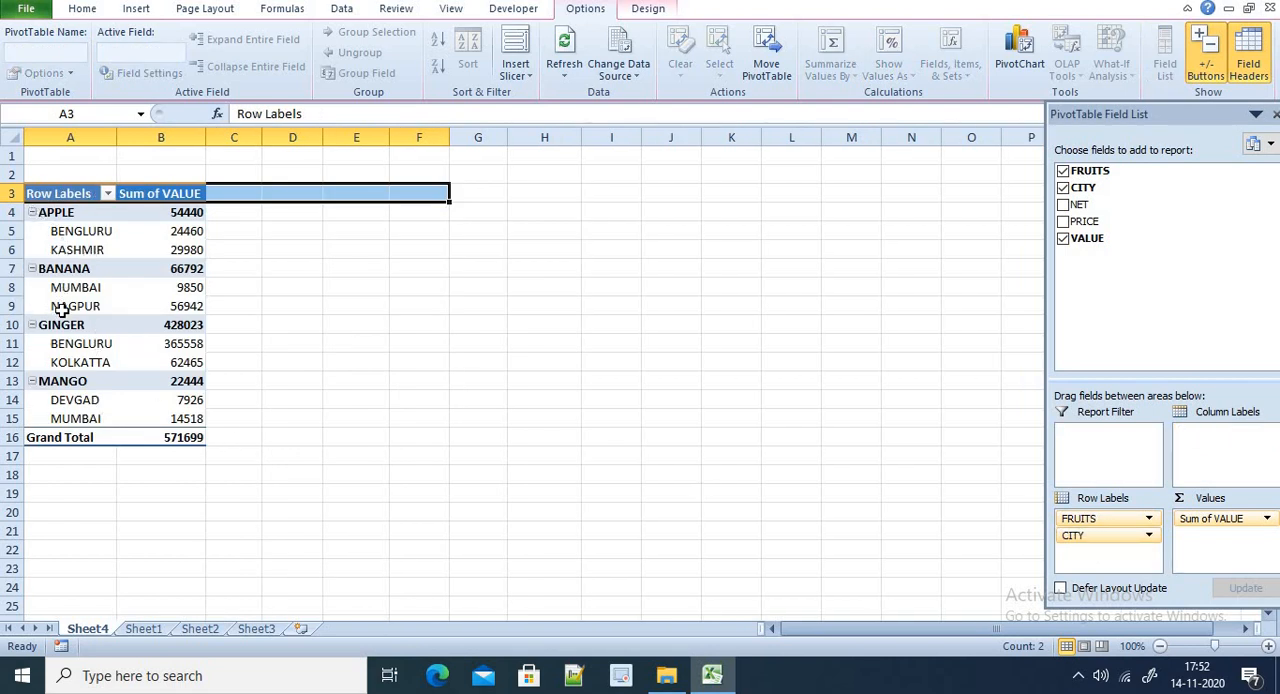
{"action": "left_click", "coordinate": [127, 213]}
{"action": "left_click_drag", "start_coordinate": [137, 263], "coordinate": [157, 415]}
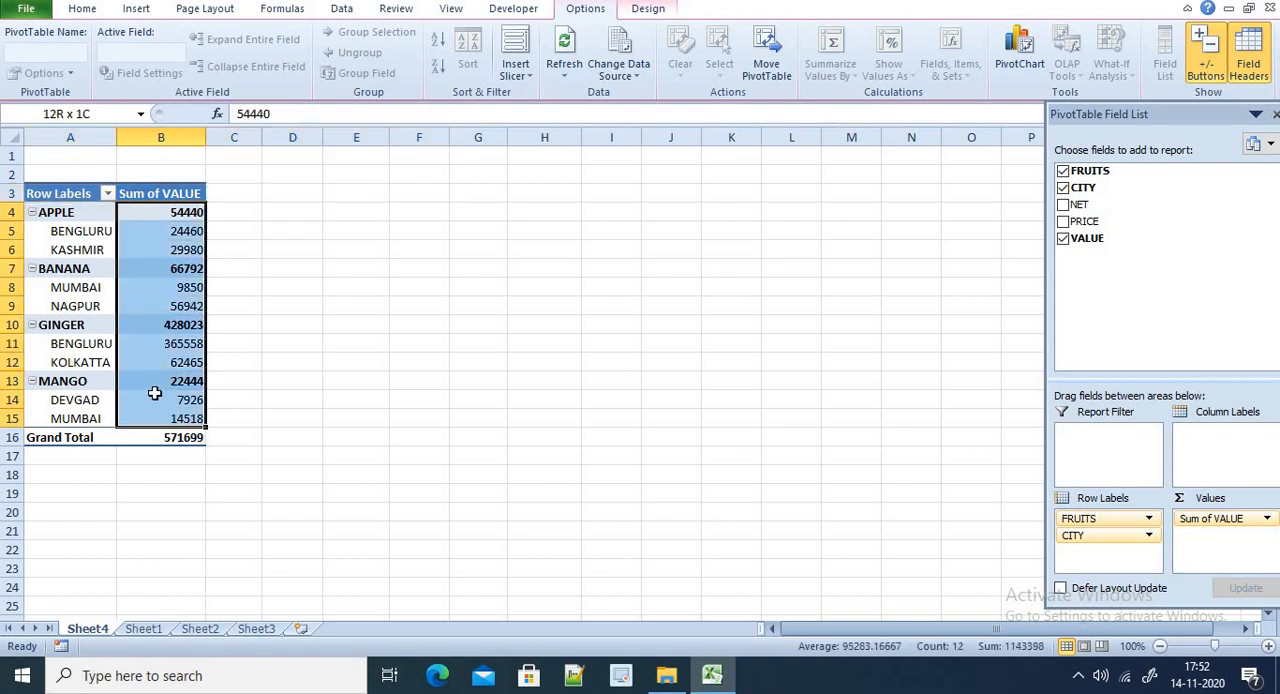
{"action": "left_click_drag", "start_coordinate": [1084, 221], "coordinate": [1205, 543]}
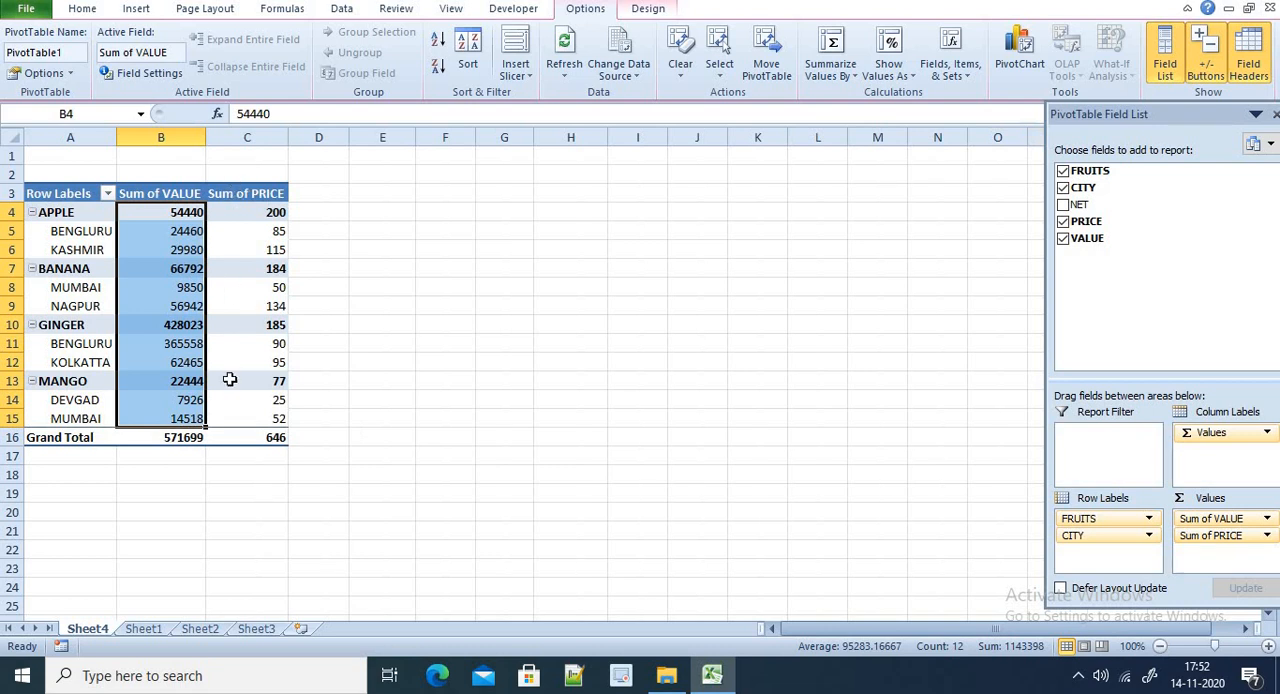
Examine the Sum of PRICE figures for the apple and banana rows and their cities
{"action": "left_click", "coordinate": [239, 213]}
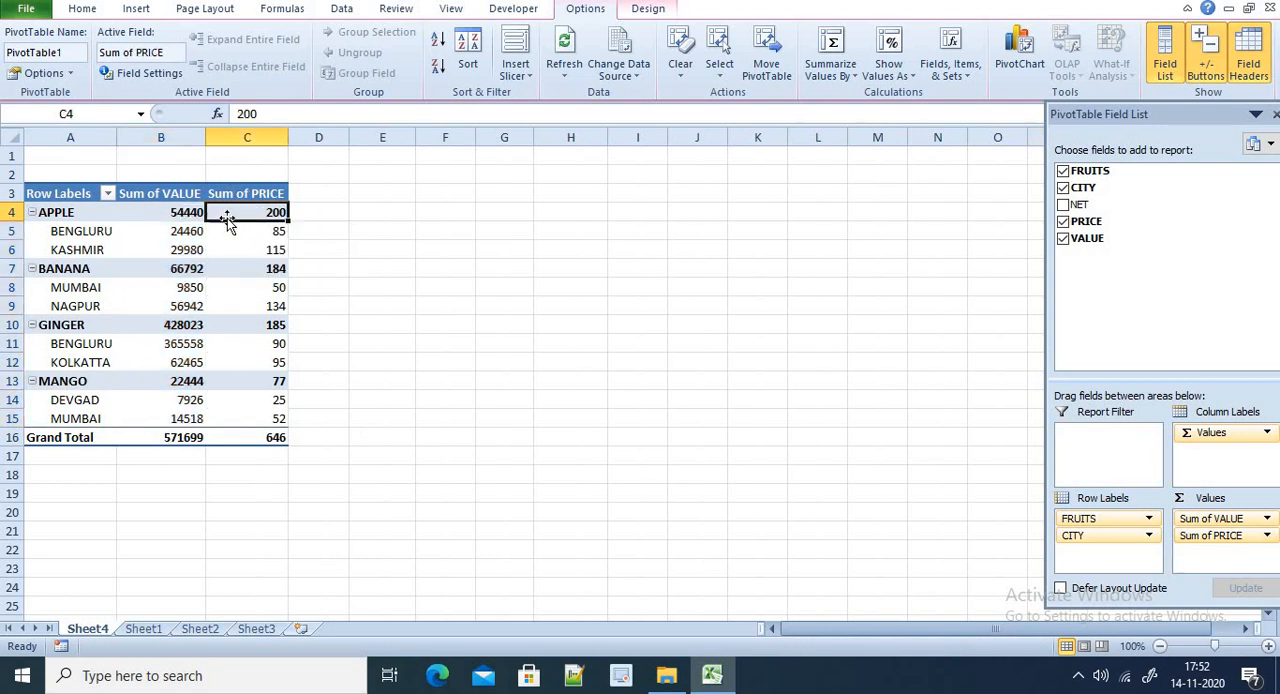
{"action": "left_click", "coordinate": [252, 231]}
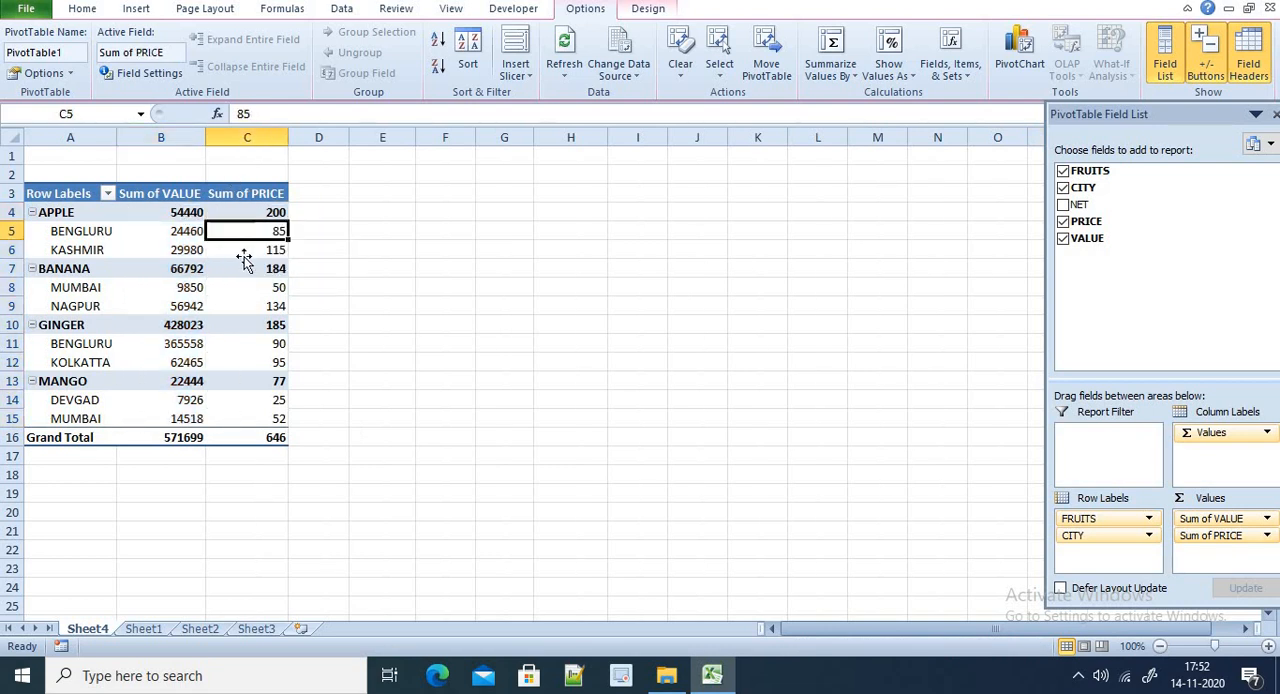
{"action": "left_click", "coordinate": [247, 250]}
{"action": "left_click", "coordinate": [247, 268]}
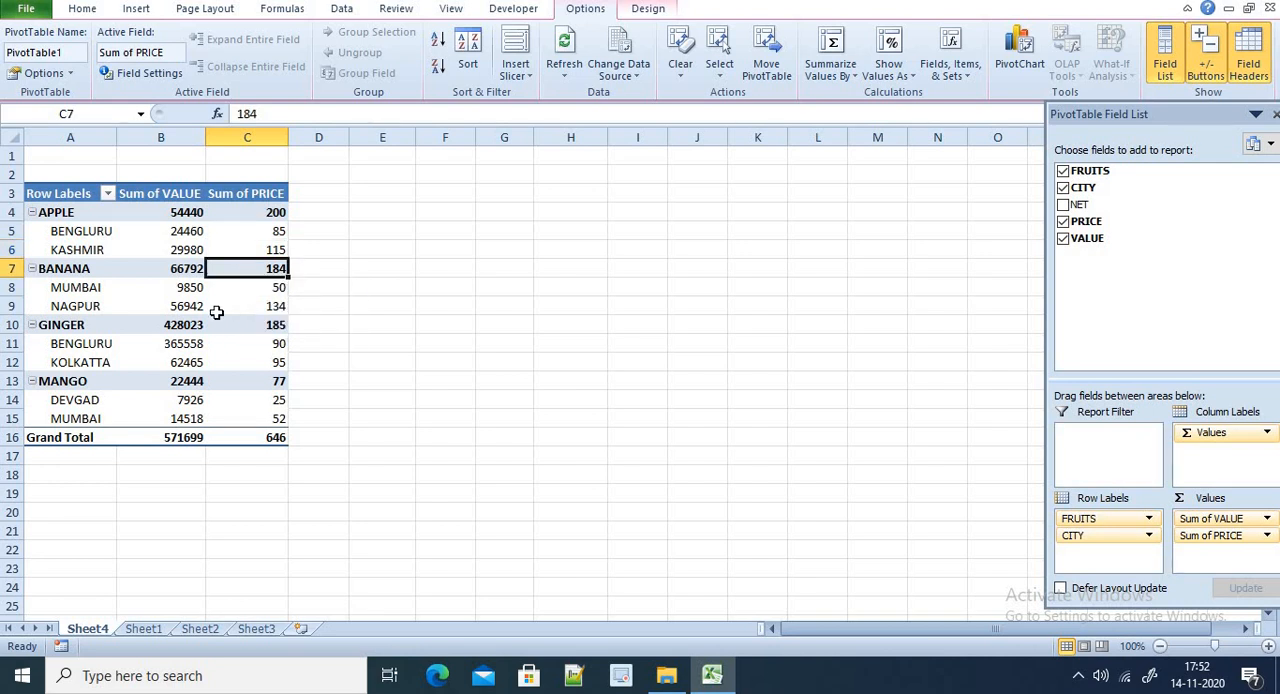
{"action": "left_click", "coordinate": [230, 288]}
{"action": "left_click", "coordinate": [234, 310]}
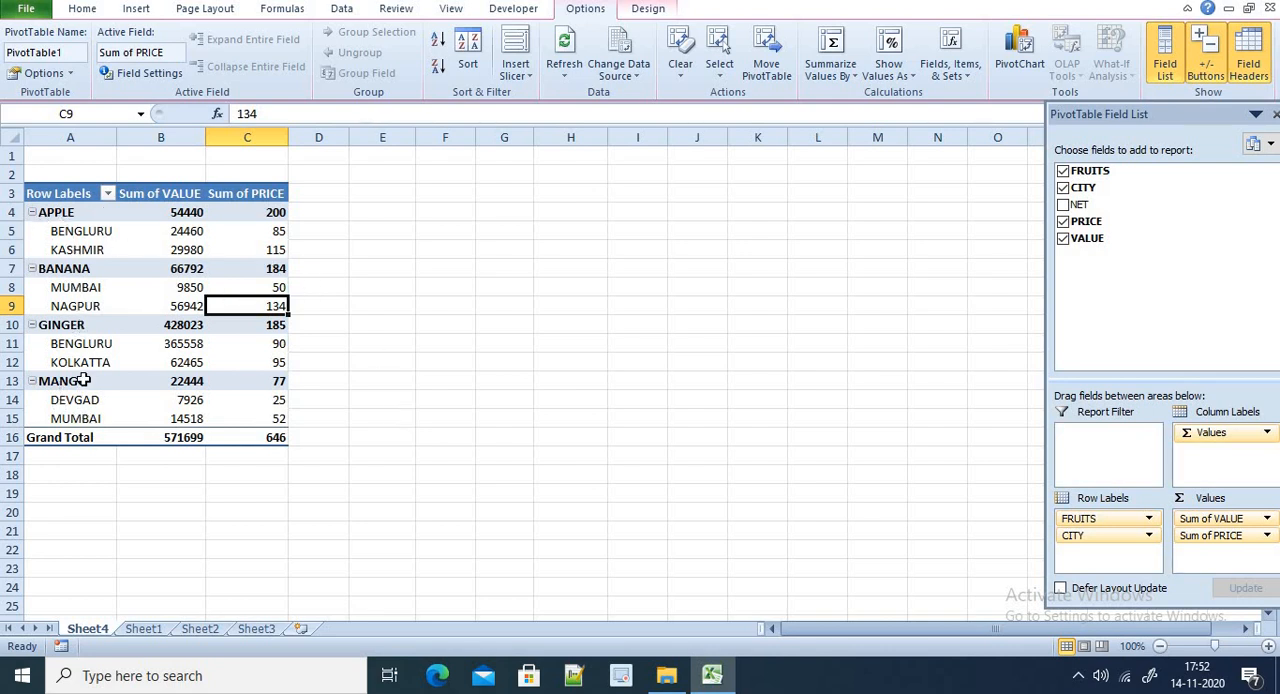
Filter the PivotTable's FRUITS row labels to show only BANANA
{"action": "left_click", "coordinate": [107, 194]}
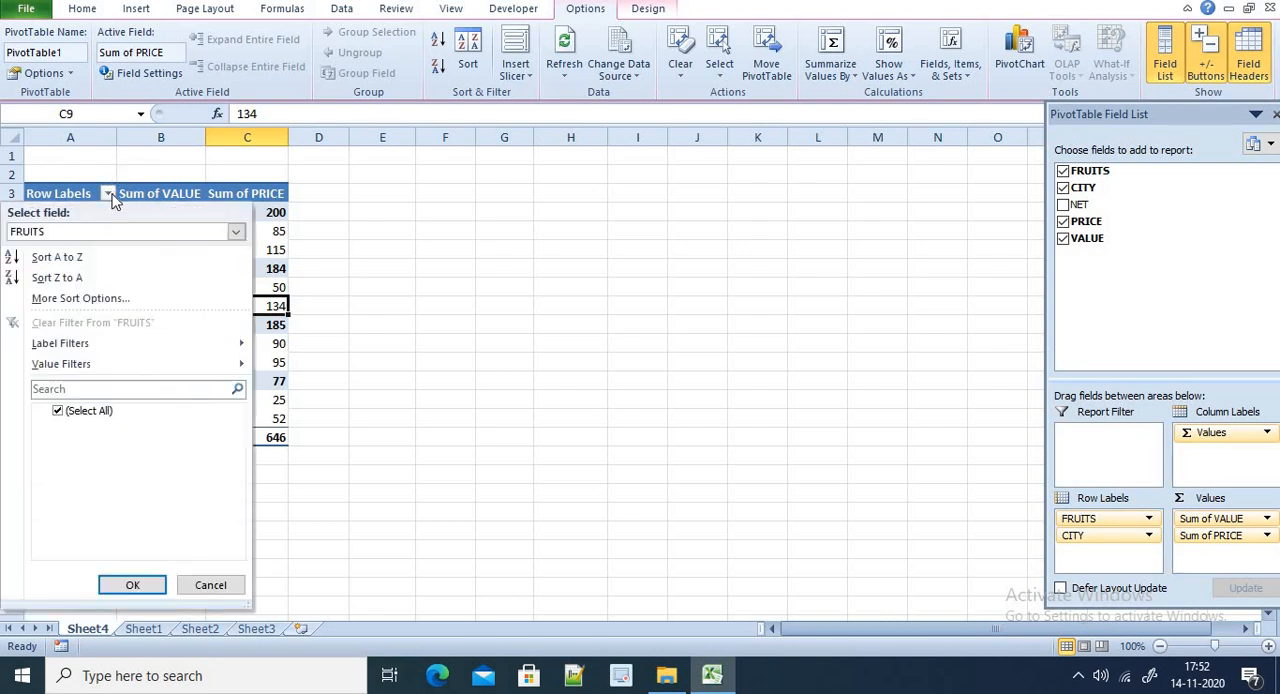
{"action": "left_click", "coordinate": [58, 411]}
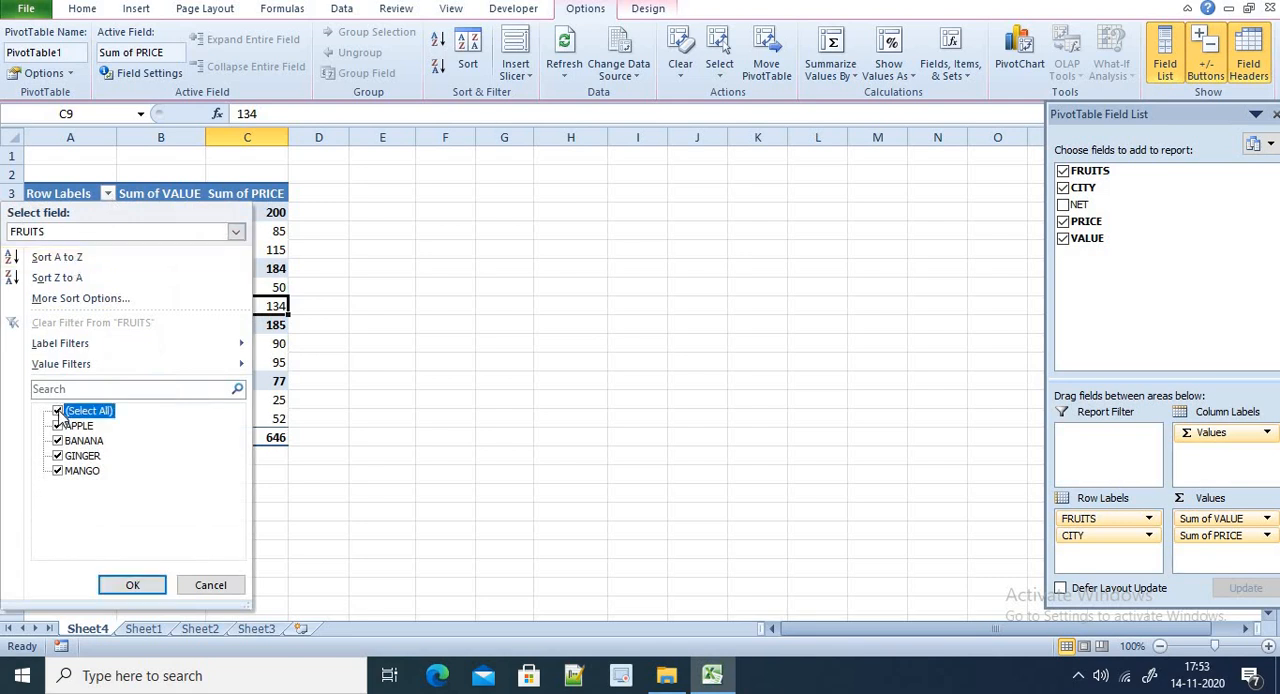
{"action": "left_click", "coordinate": [58, 441]}
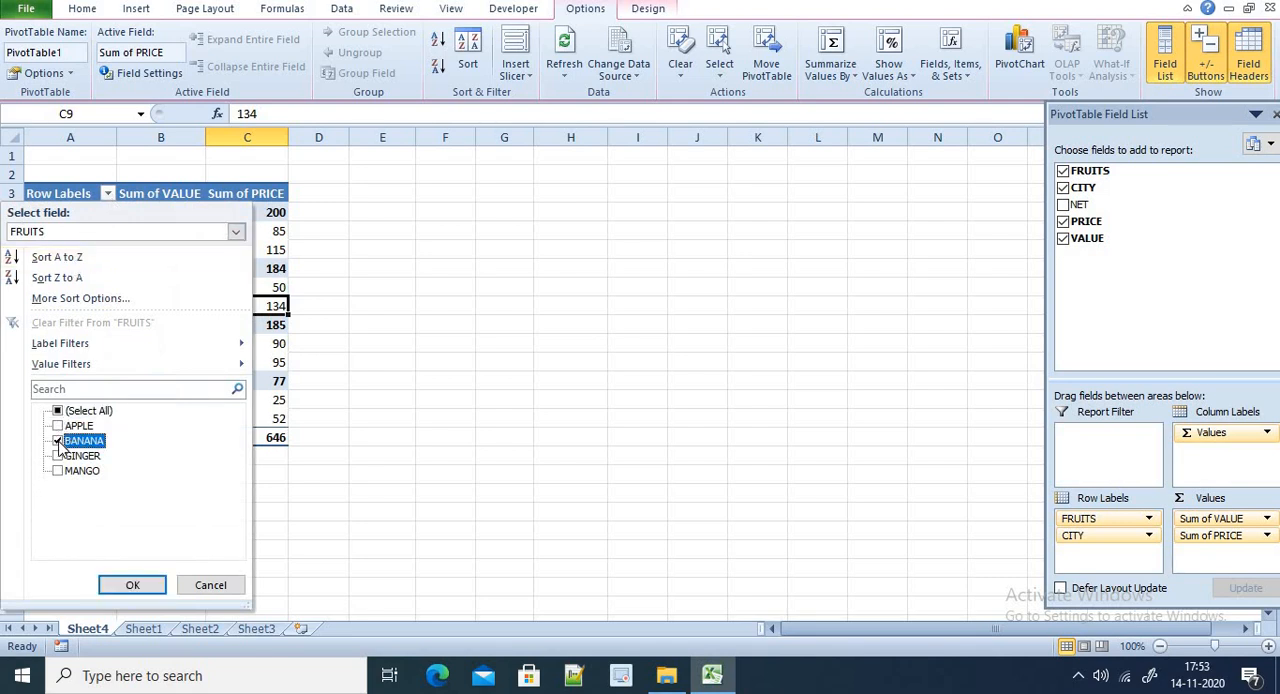
{"action": "left_click", "coordinate": [130, 585]}
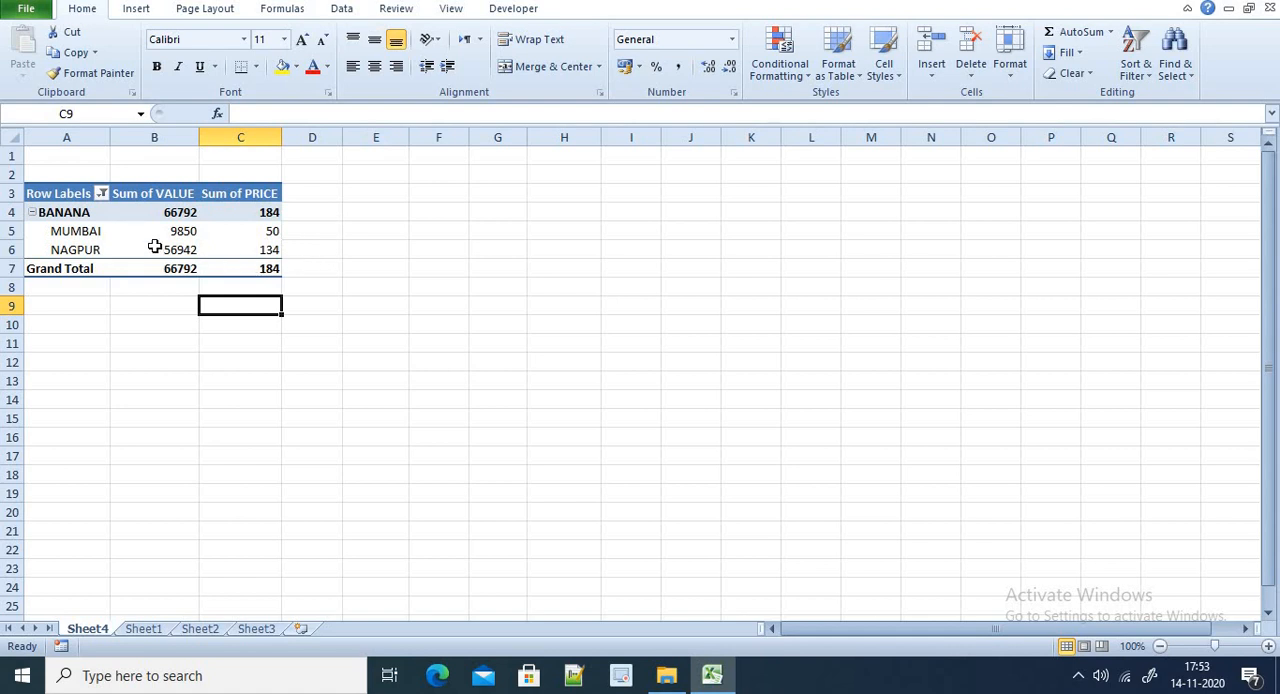
{"action": "mouse_move", "coordinate": [166, 232]}
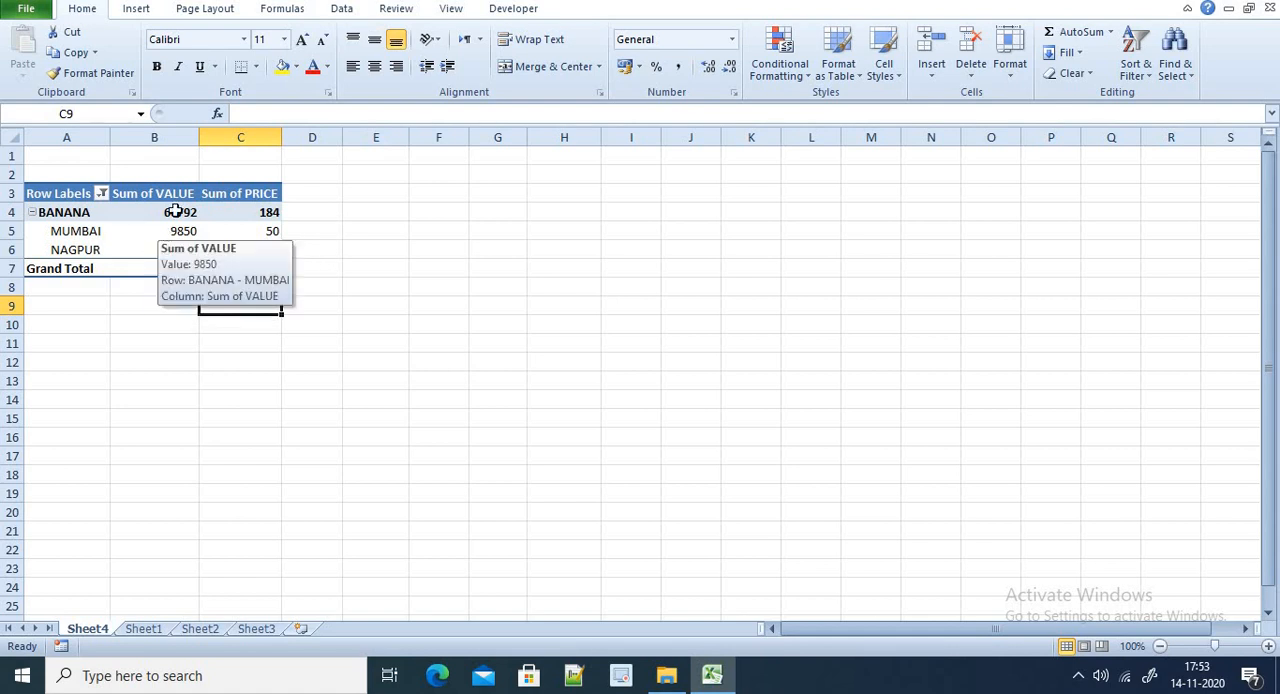
Restore all fruits in the row label filter
{"action": "left_click", "coordinate": [101, 193]}
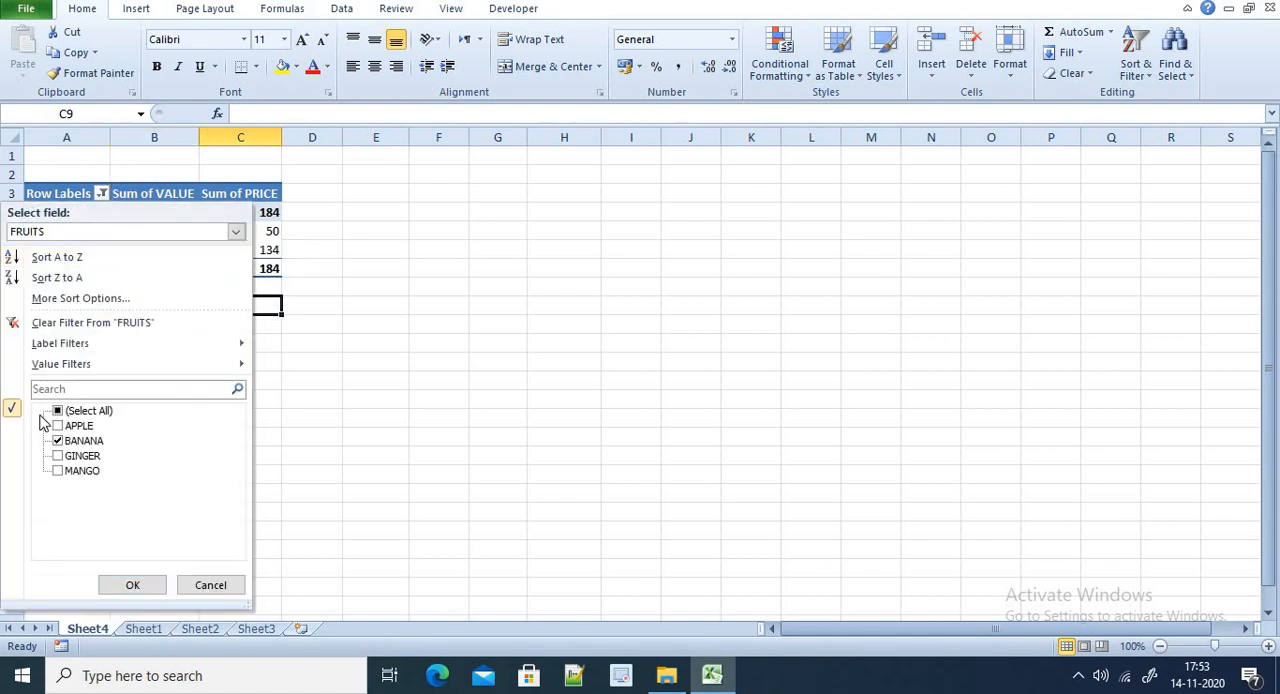
{"action": "left_click", "coordinate": [58, 411]}
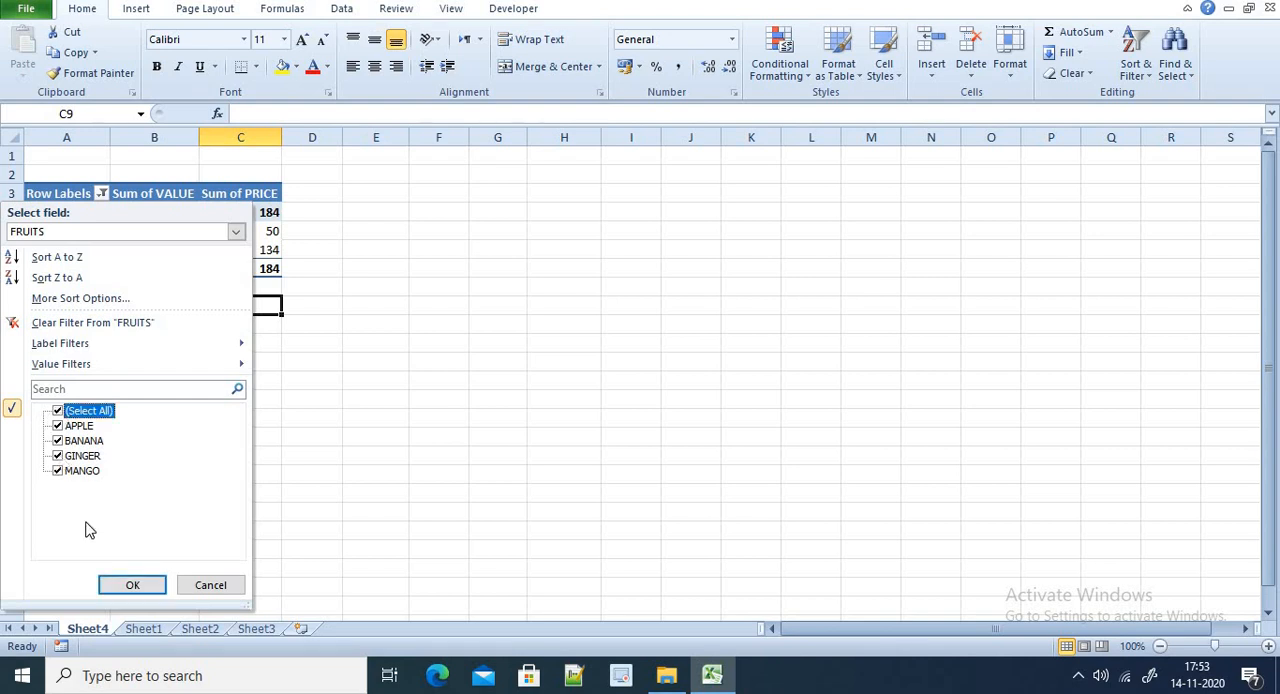
{"action": "left_click", "coordinate": [125, 584]}
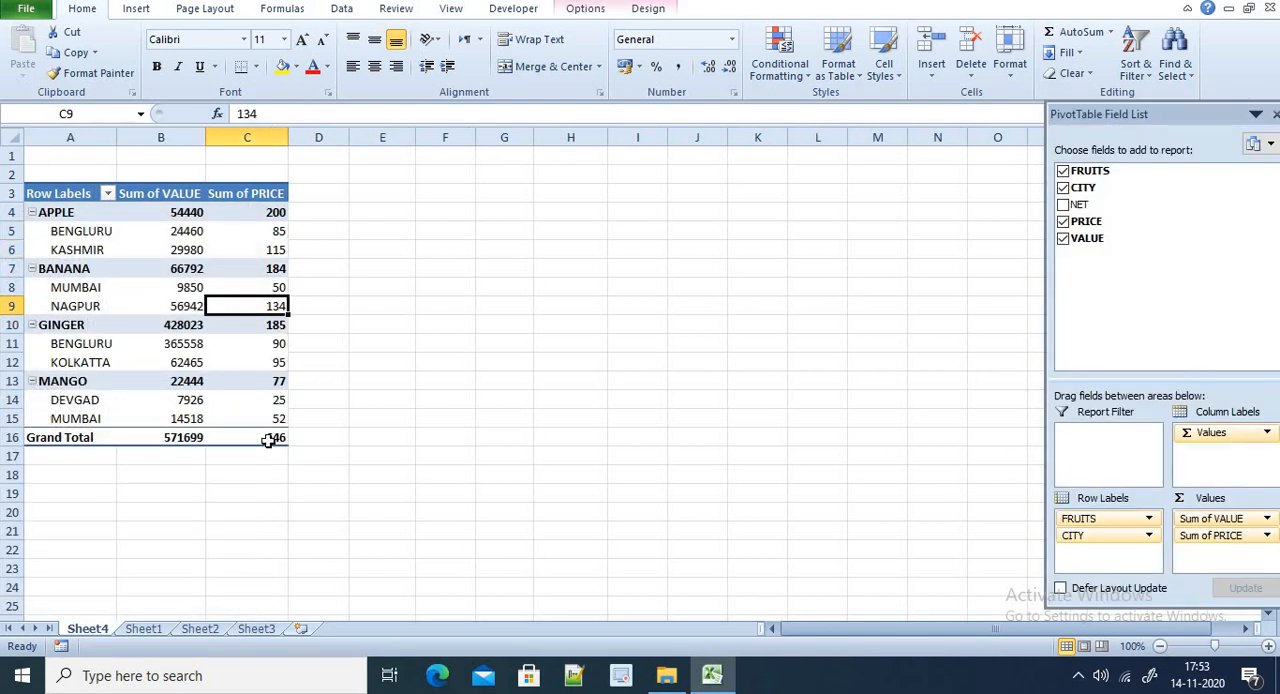
Look through the label and value filter options for the FRUITS row labels, keeping every fruit selected
{"action": "left_click", "coordinate": [108, 194]}
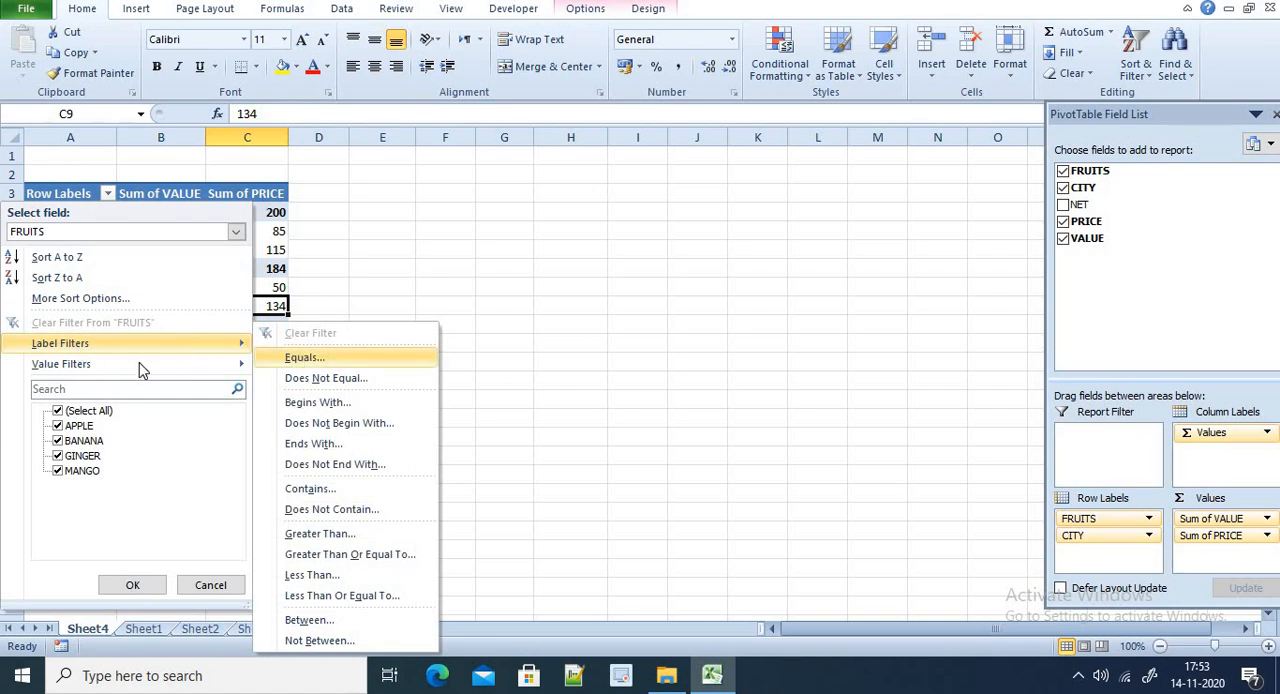
{"action": "mouse_move", "coordinate": [178, 369]}
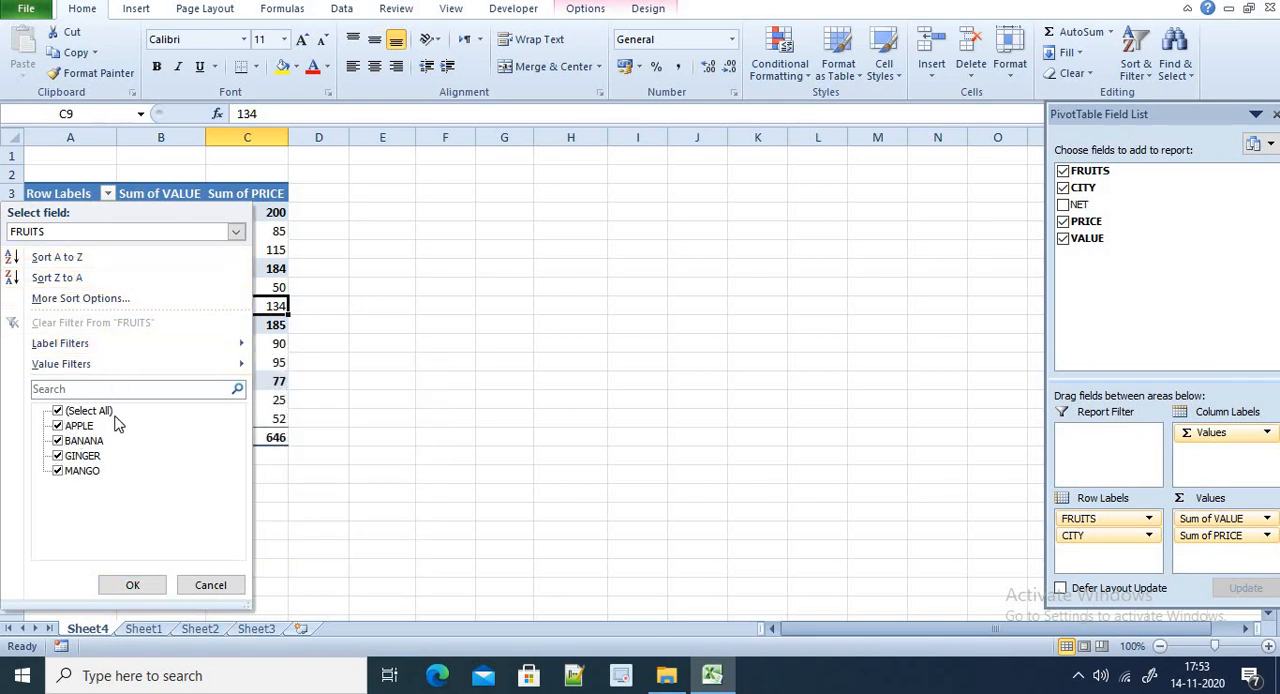
{"action": "left_click", "coordinate": [131, 586]}
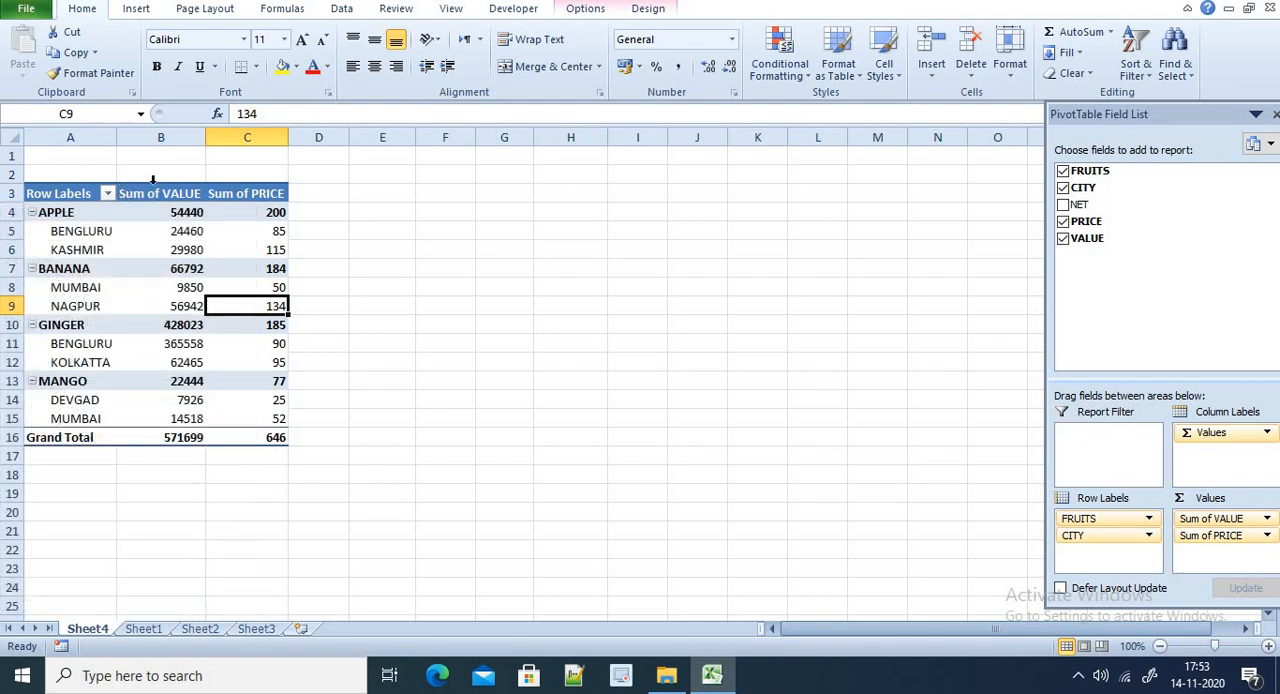
Apply the orange style from the first row of the Medium styles to the PivotTable
{"action": "left_click", "coordinate": [57, 196]}
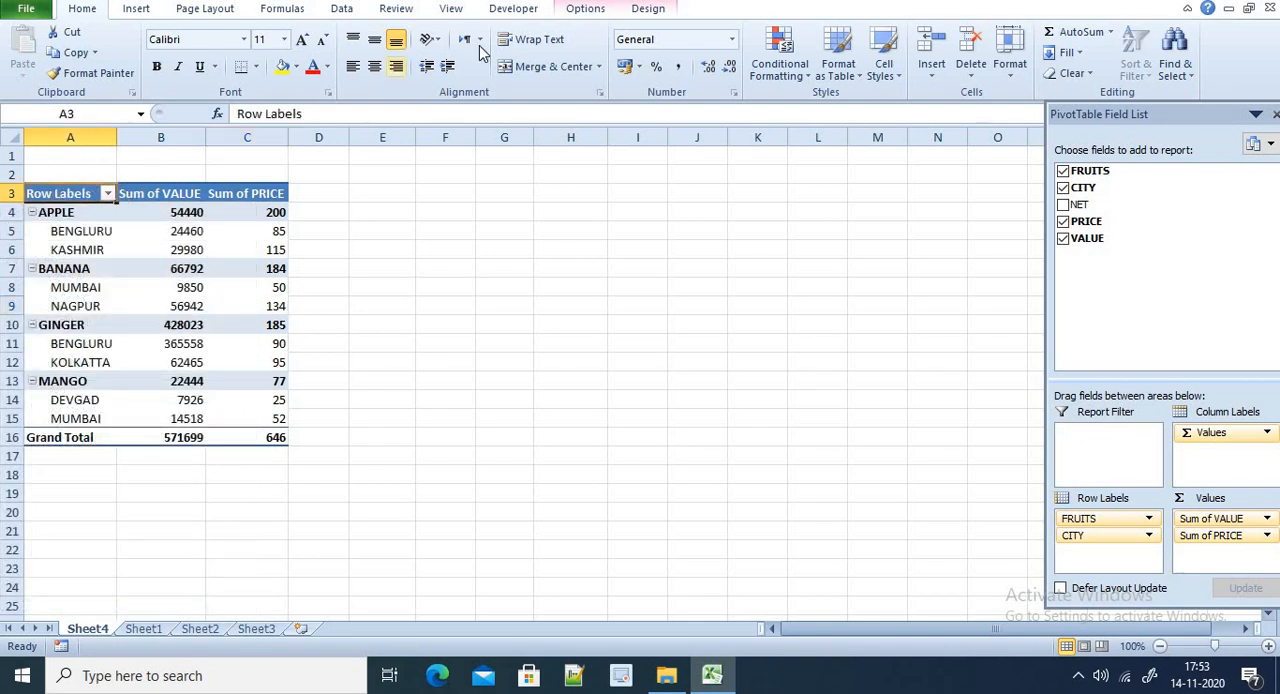
{"action": "left_click", "coordinate": [648, 9]}
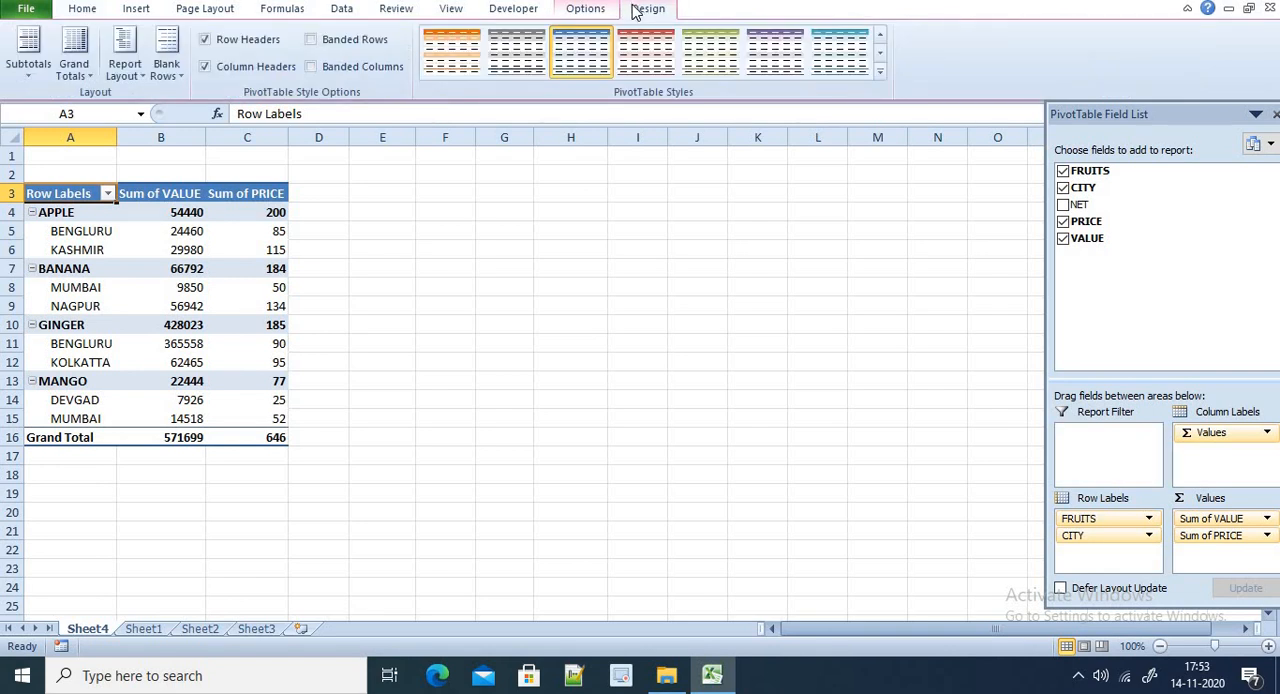
{"action": "left_click", "coordinate": [588, 10]}
{"action": "left_click", "coordinate": [640, 10]}
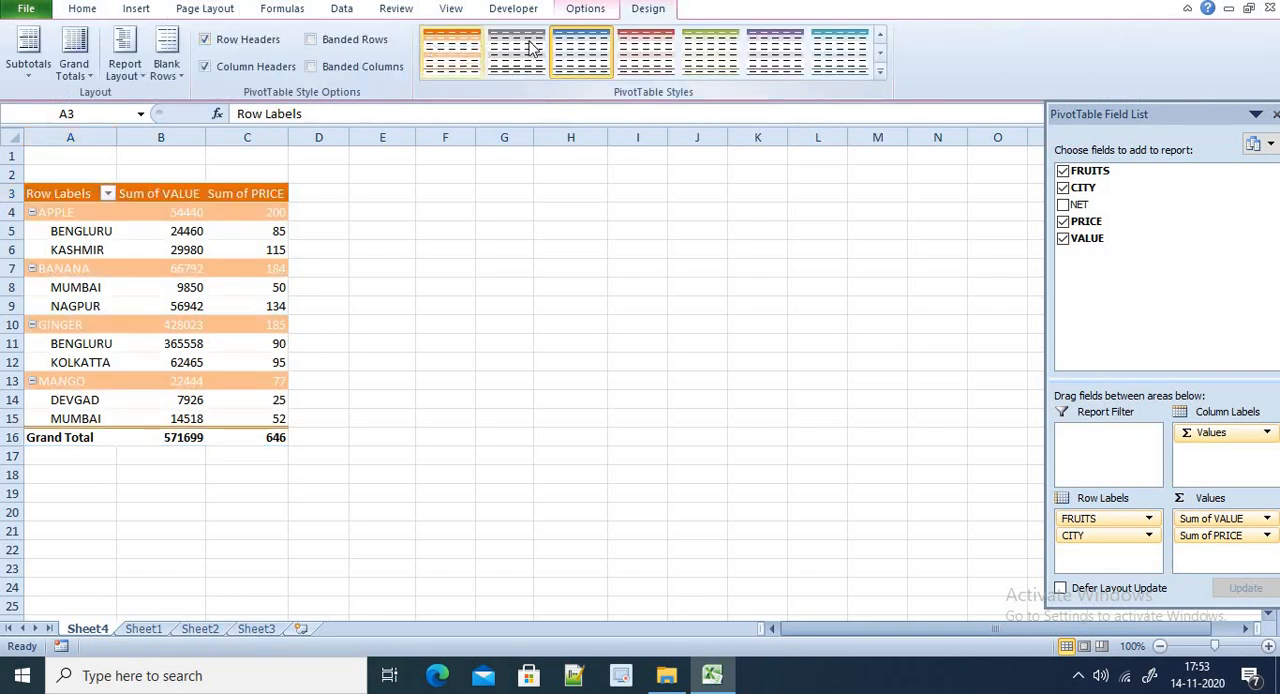
{"action": "left_click", "coordinate": [878, 74]}
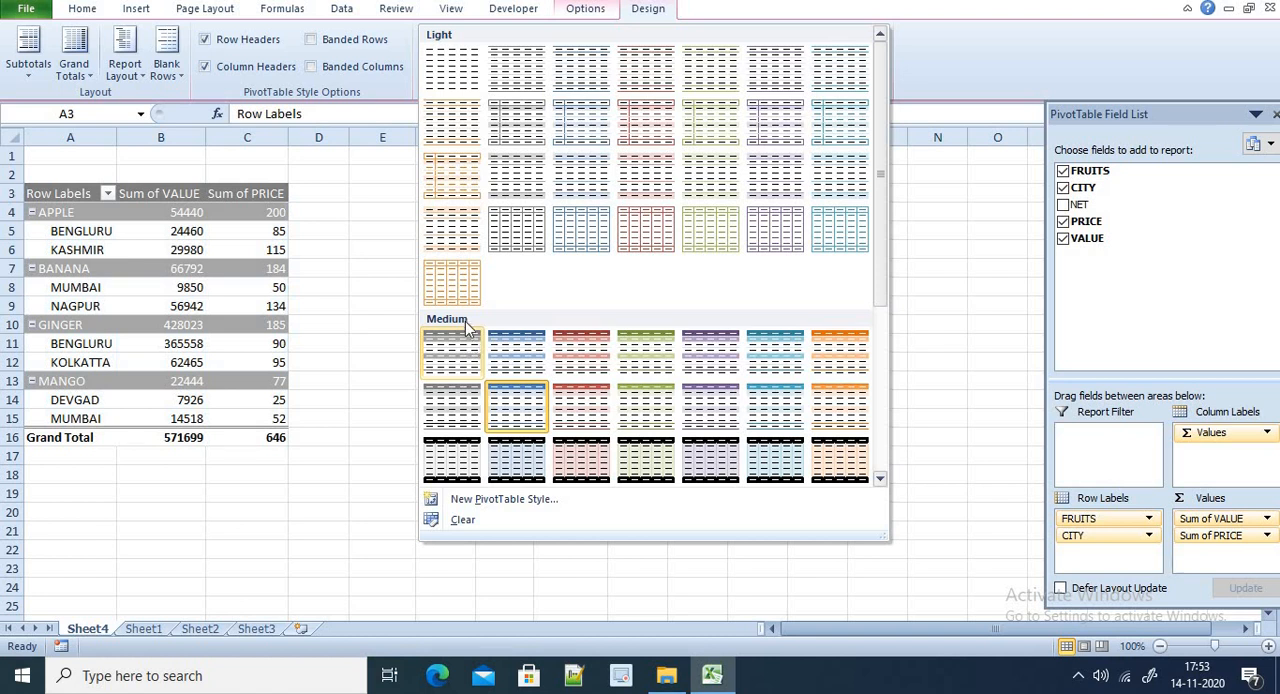
{"action": "left_click", "coordinate": [820, 333]}
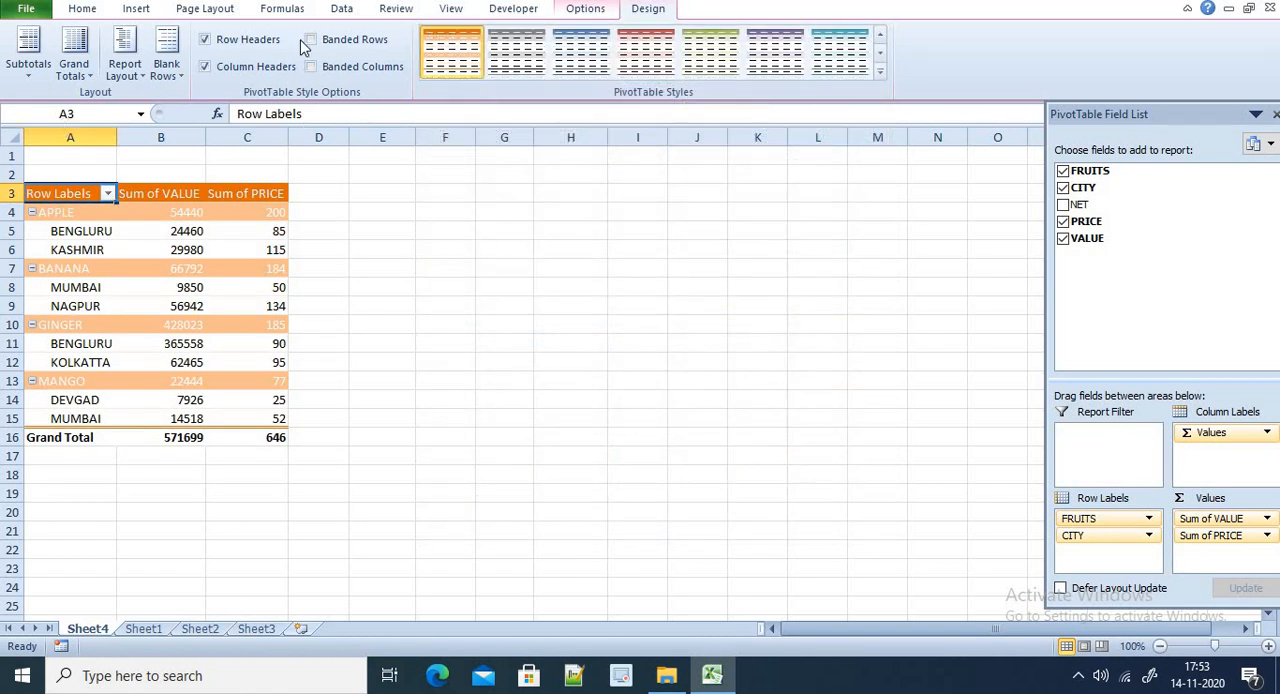
Try banded rows and banded columns on the PivotTable, and turn both off again
{"action": "left_click", "coordinate": [336, 42]}
{"action": "left_click", "coordinate": [334, 68]}
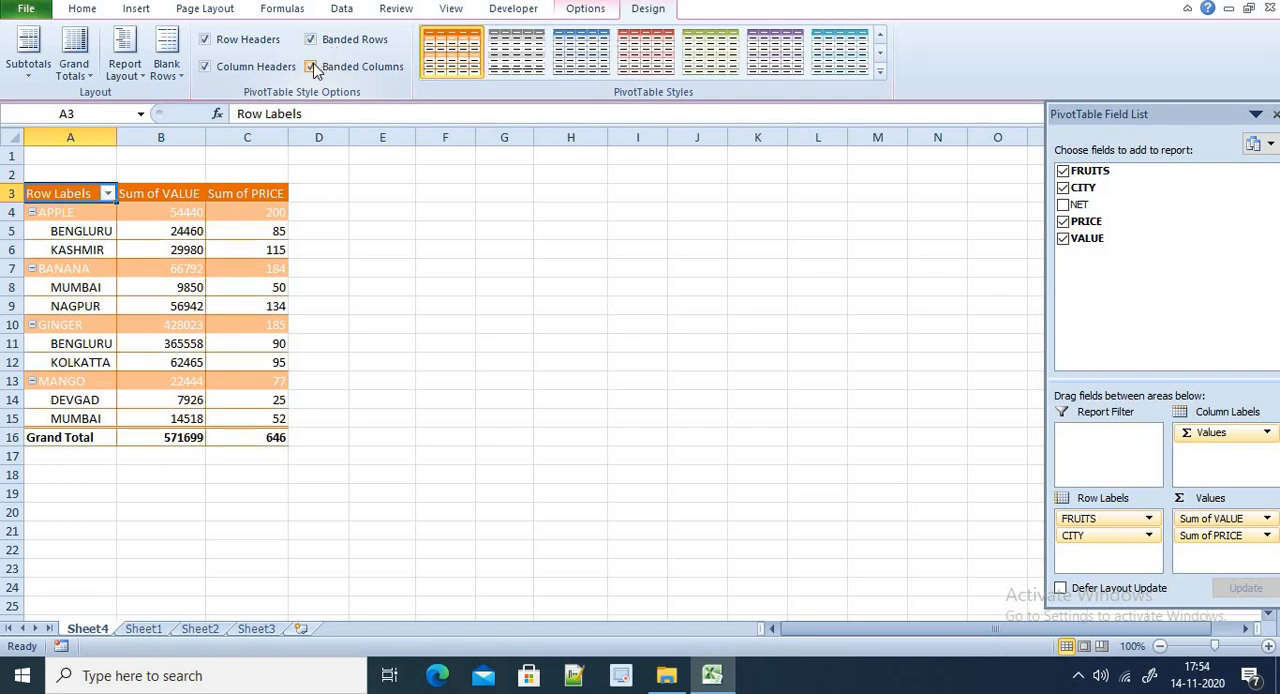
{"action": "left_click", "coordinate": [313, 67]}
{"action": "left_click", "coordinate": [312, 40]}
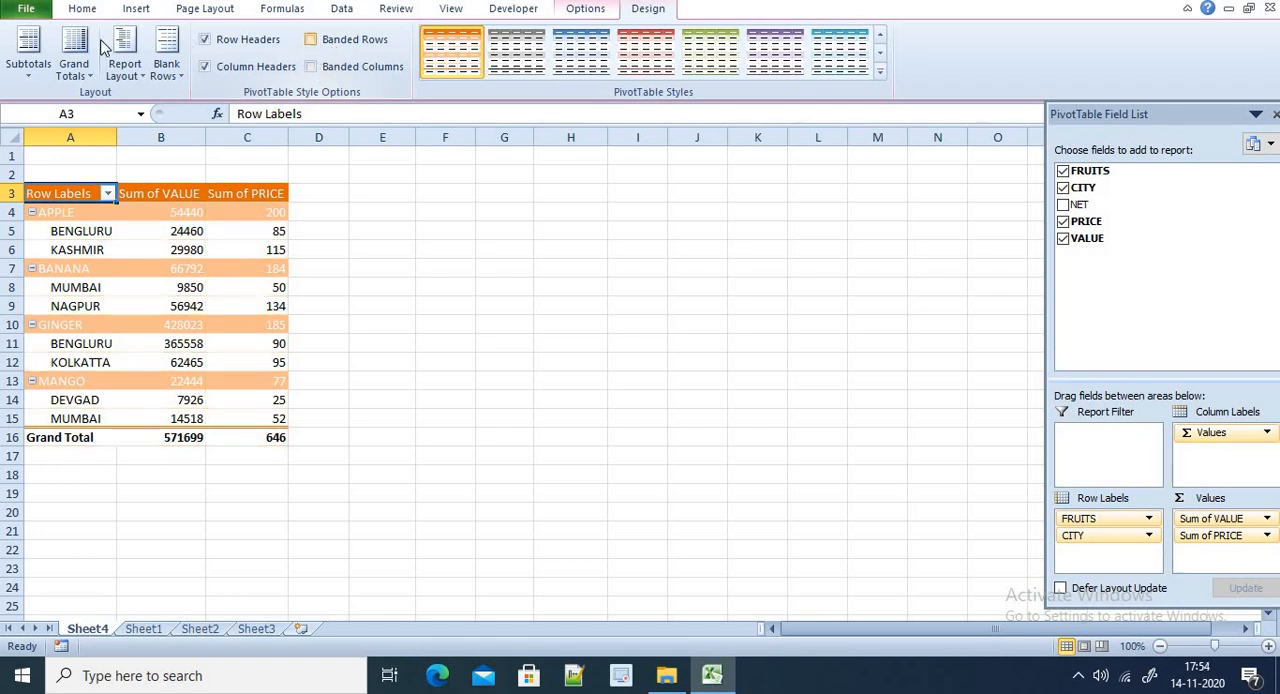
Try subtotals at the bottom of each group and restore them to the top, with grand totals on for rows and columns
{"action": "left_click", "coordinate": [28, 80]}
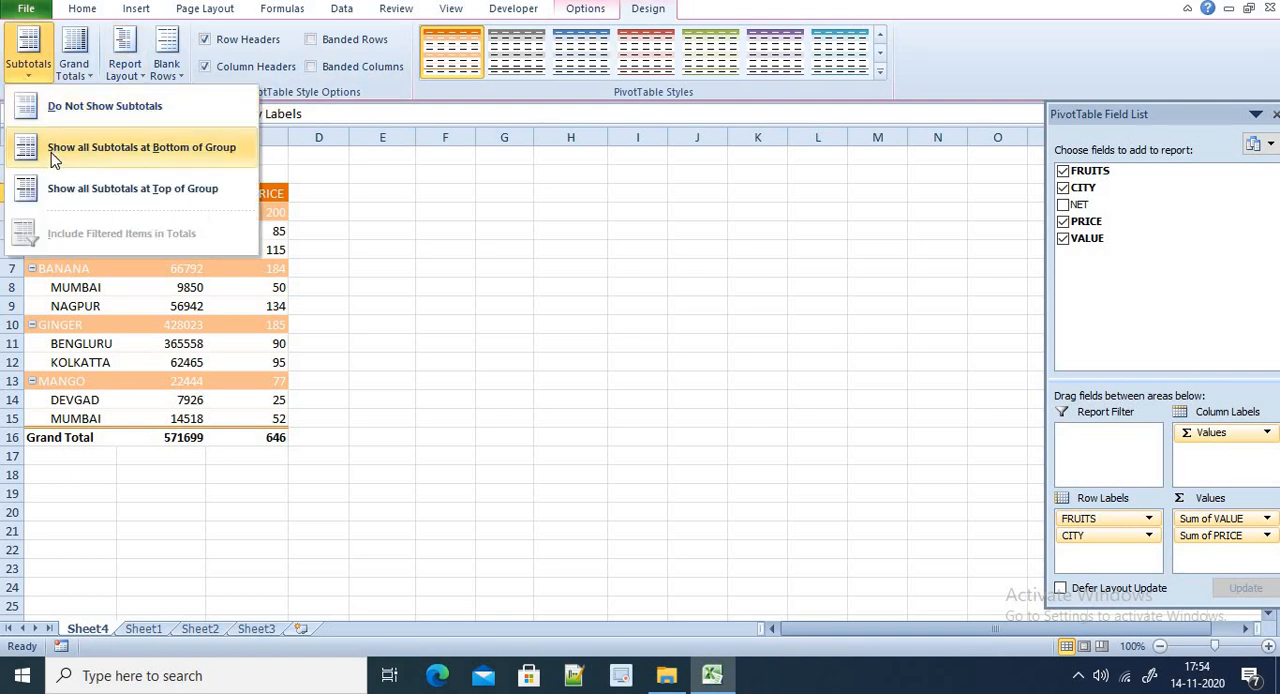
{"action": "left_click", "coordinate": [54, 160]}
{"action": "left_click", "coordinate": [46, 75]}
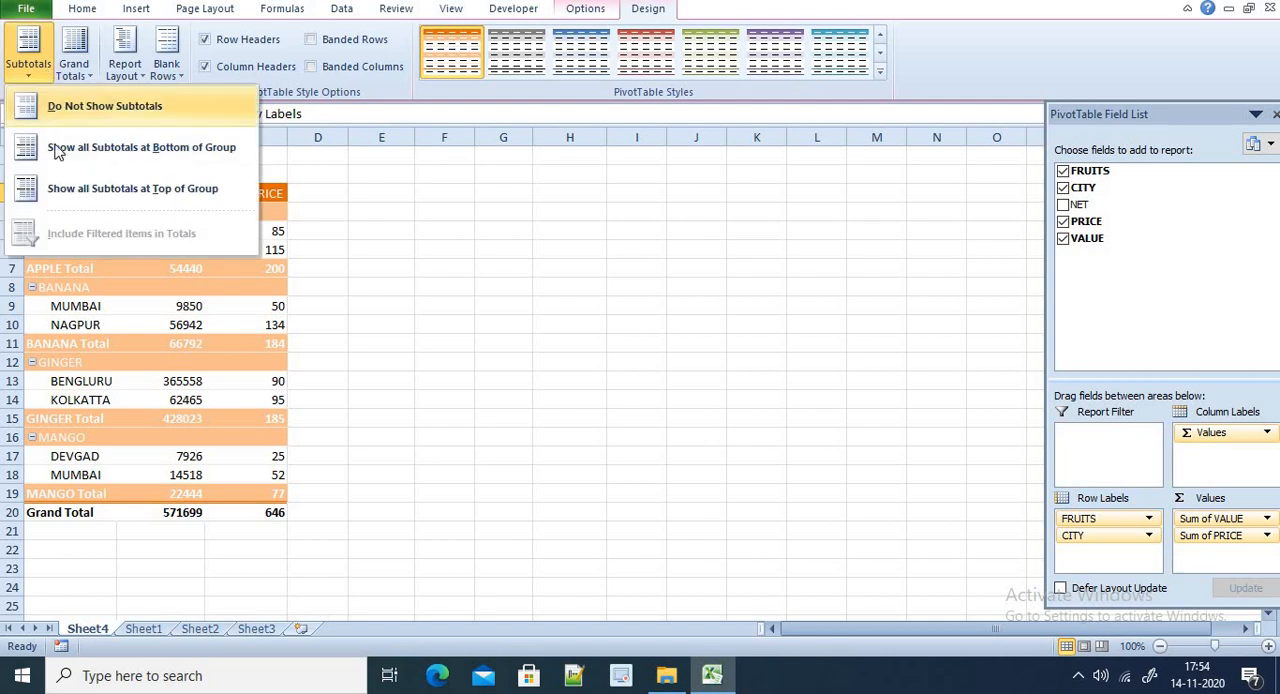
{"action": "left_click", "coordinate": [57, 189]}
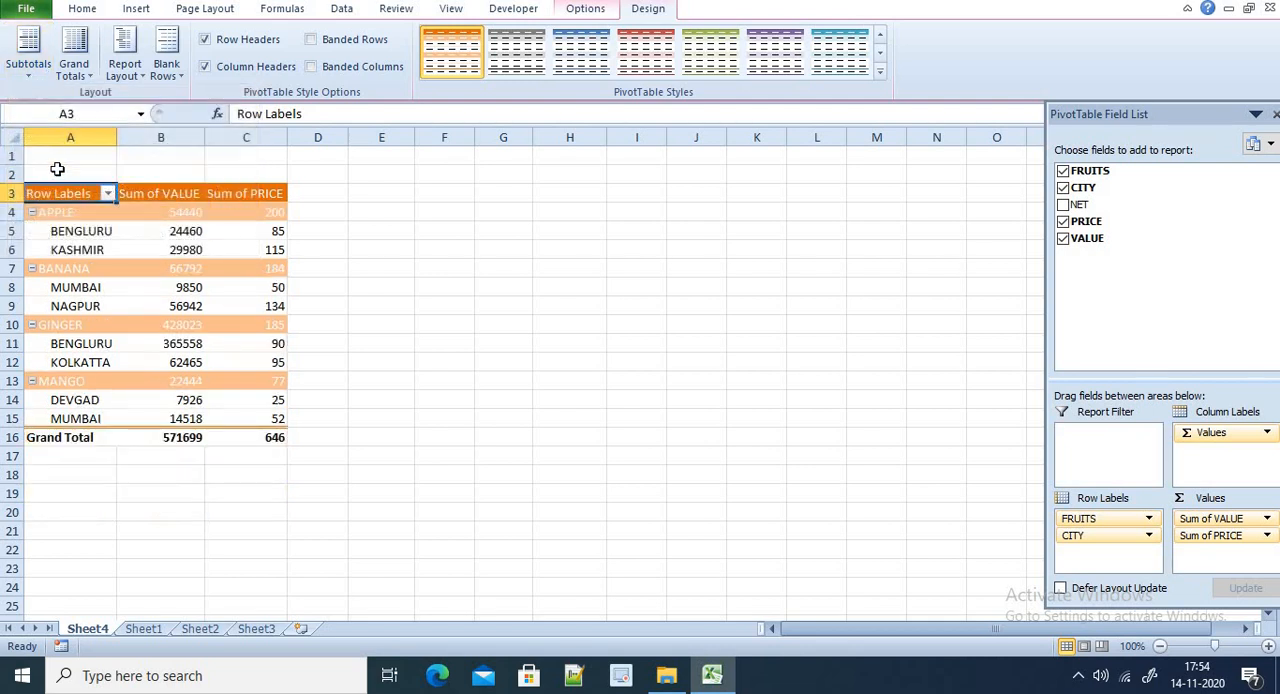
{"action": "left_click", "coordinate": [76, 80]}
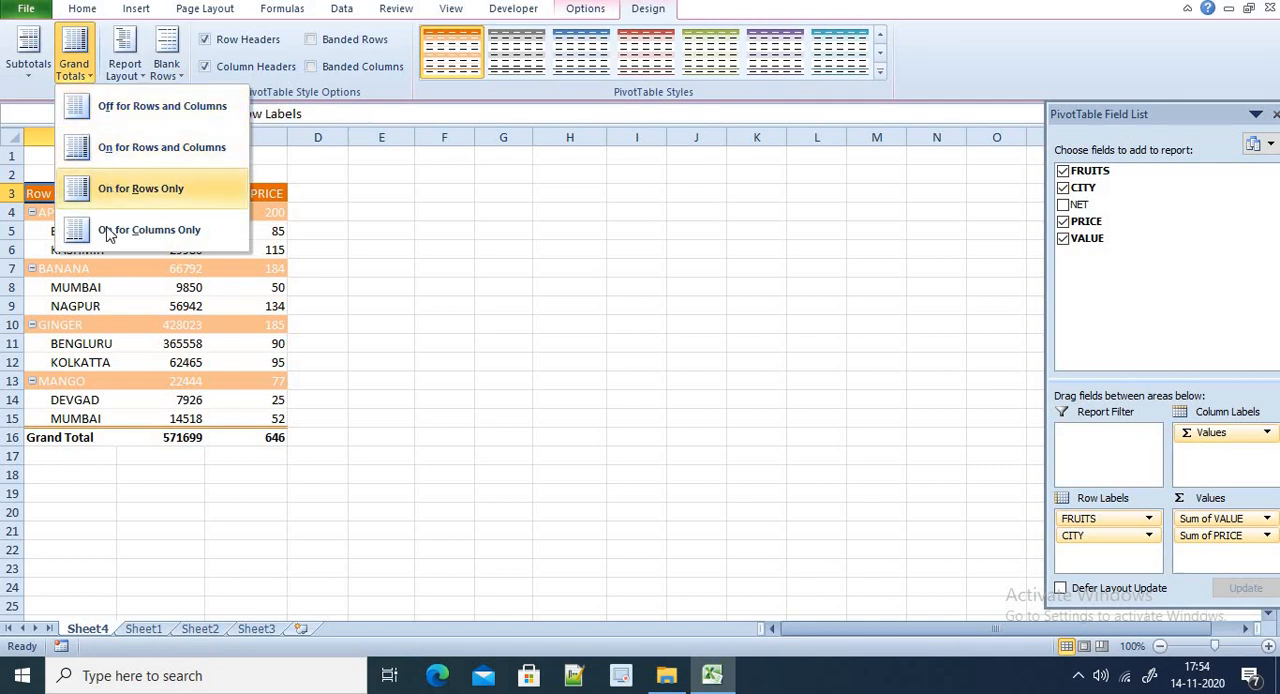
{"action": "left_click", "coordinate": [110, 147]}
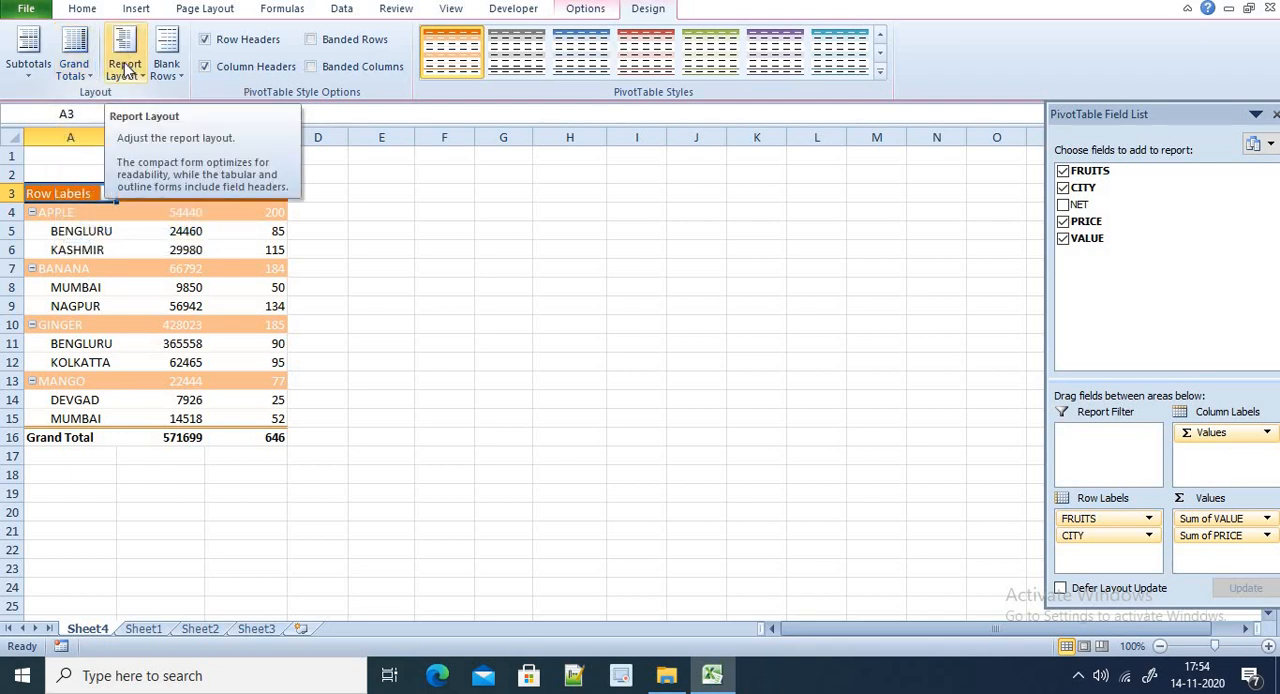
Try the tabular, compact and outline forms as the PivotTable's report layout
{"action": "left_click", "coordinate": [125, 68]}
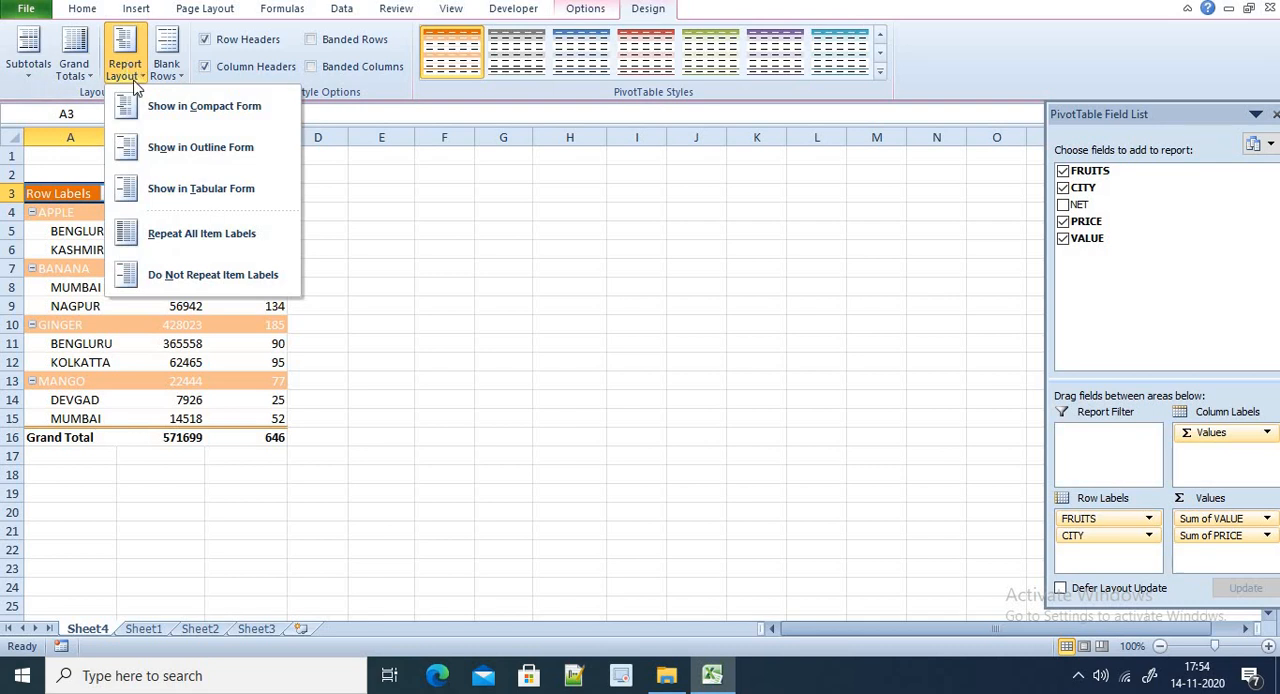
{"action": "left_click", "coordinate": [155, 192]}
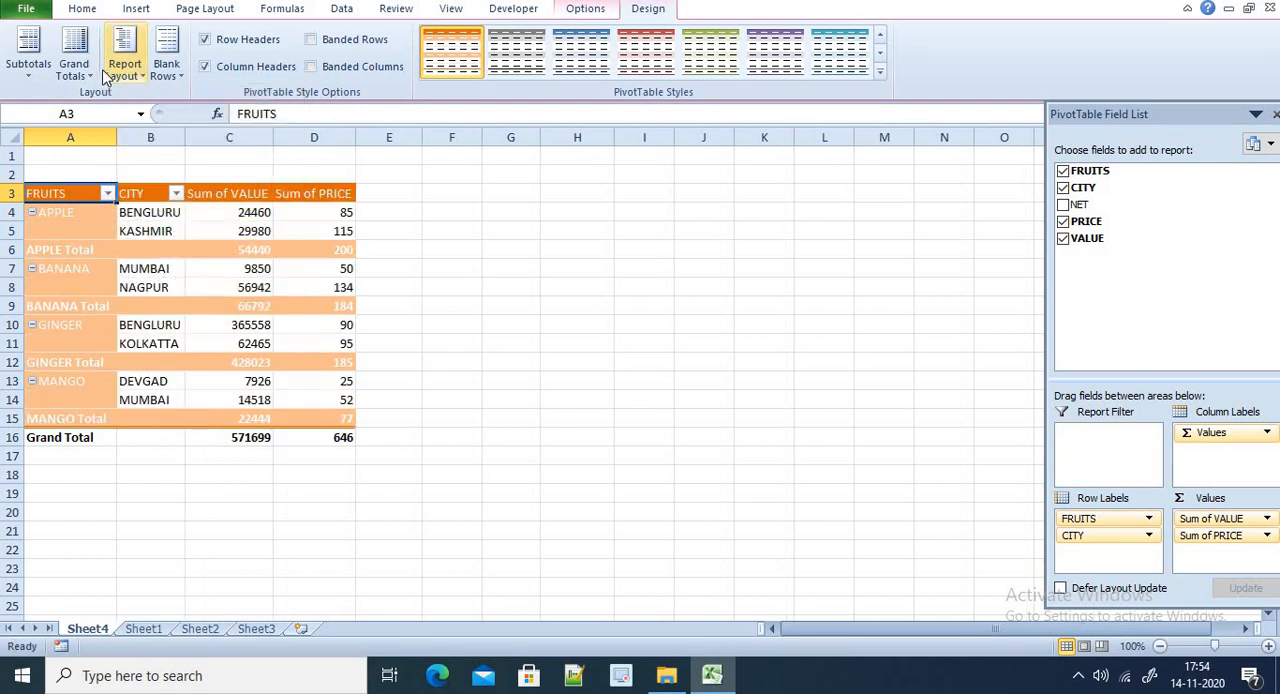
{"action": "left_click", "coordinate": [125, 68]}
{"action": "left_click", "coordinate": [137, 112]}
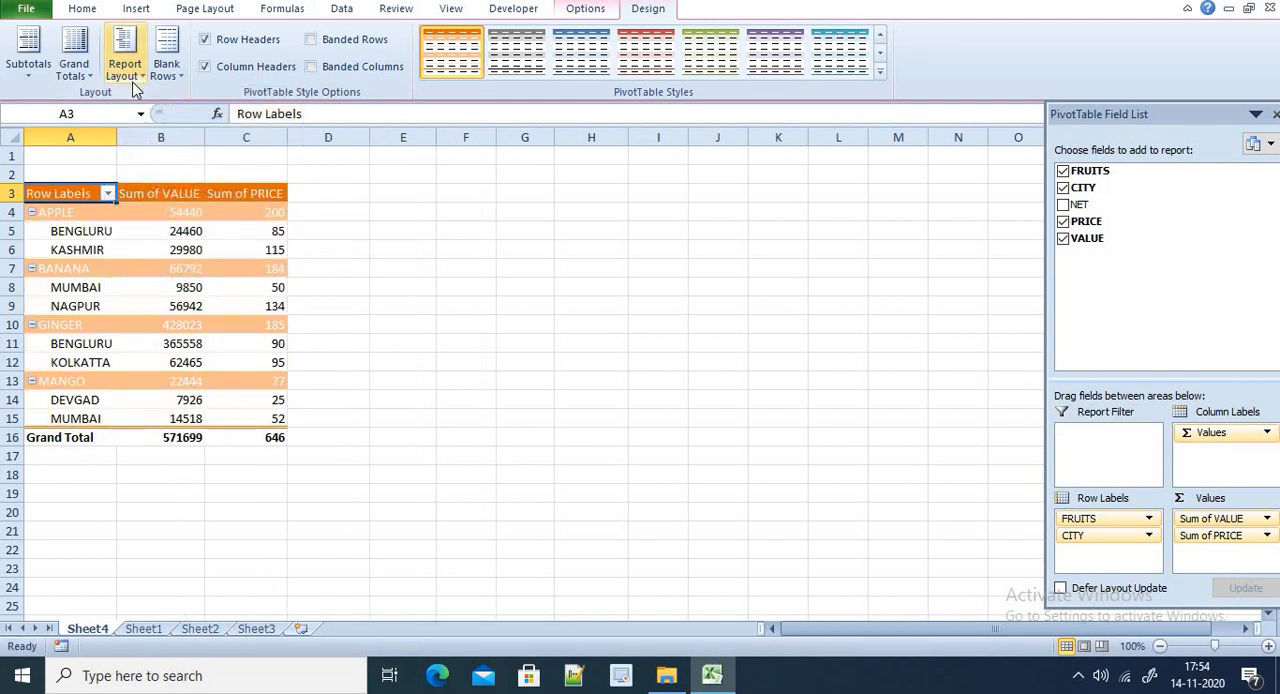
{"action": "left_click", "coordinate": [125, 68]}
{"action": "left_click", "coordinate": [150, 147]}
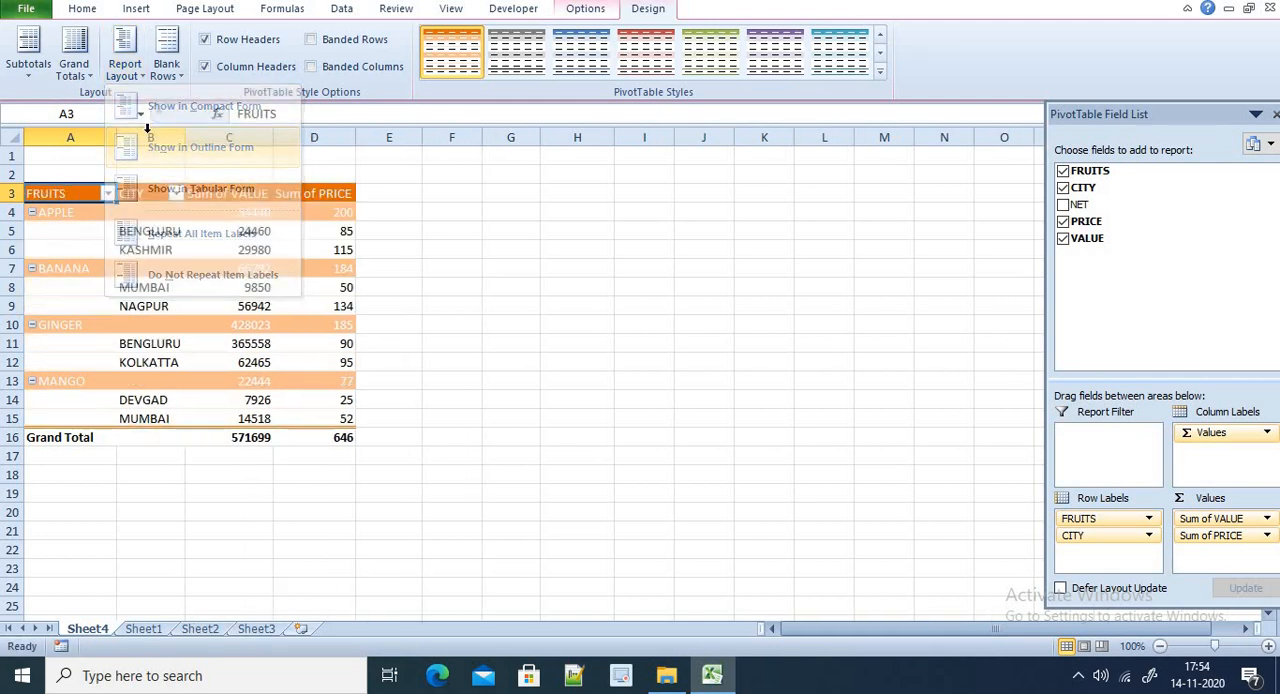
Try a blank line after each item in the PivotTable, and remove the blank lines again
{"action": "left_click", "coordinate": [167, 68]}
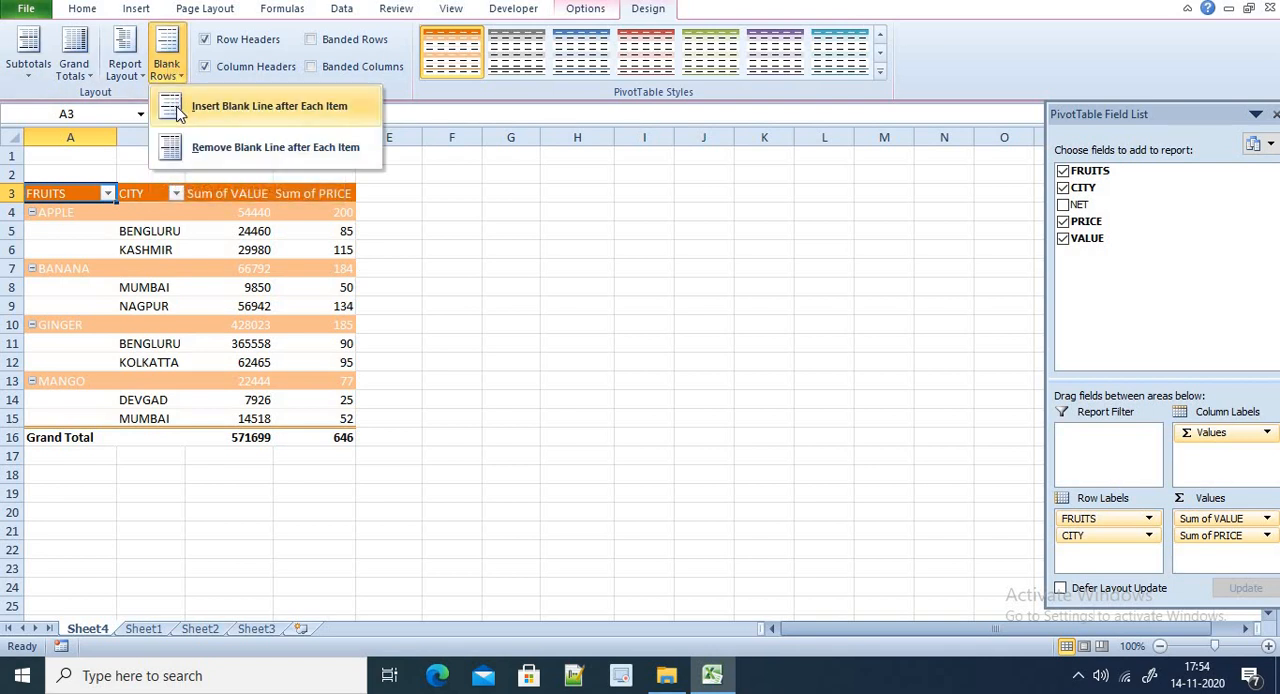
{"action": "left_click", "coordinate": [180, 112]}
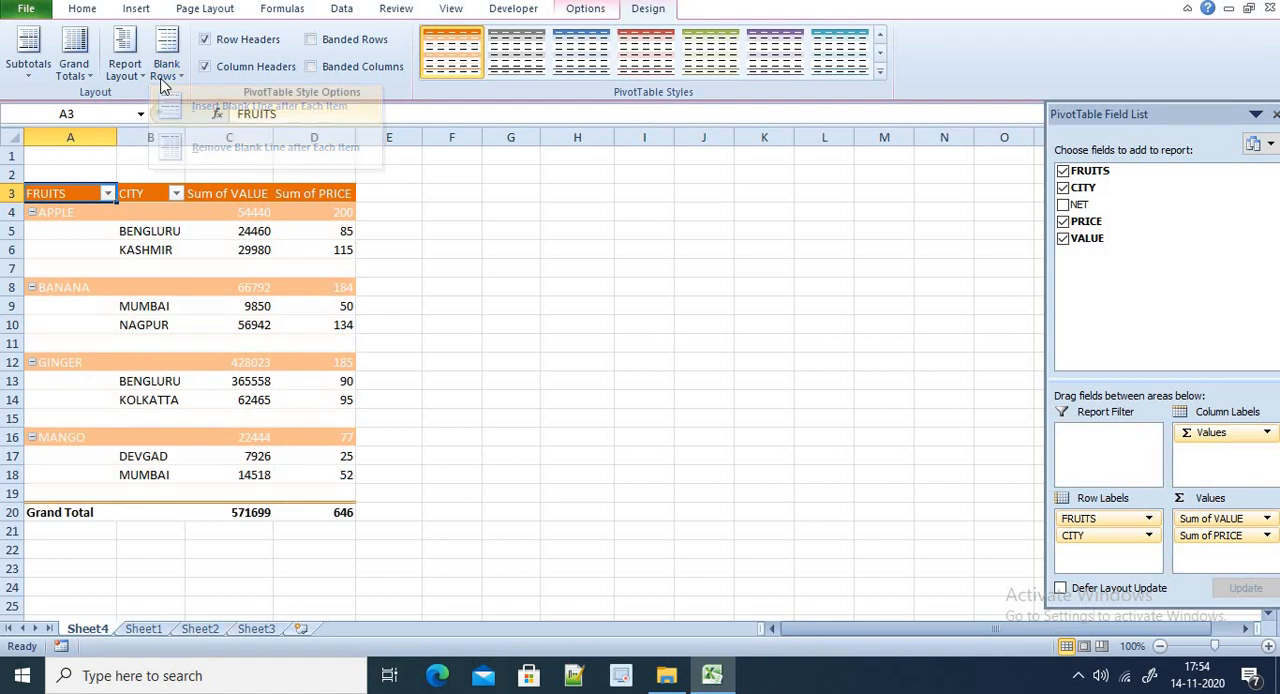
{"action": "left_click", "coordinate": [165, 78]}
{"action": "left_click", "coordinate": [166, 130]}
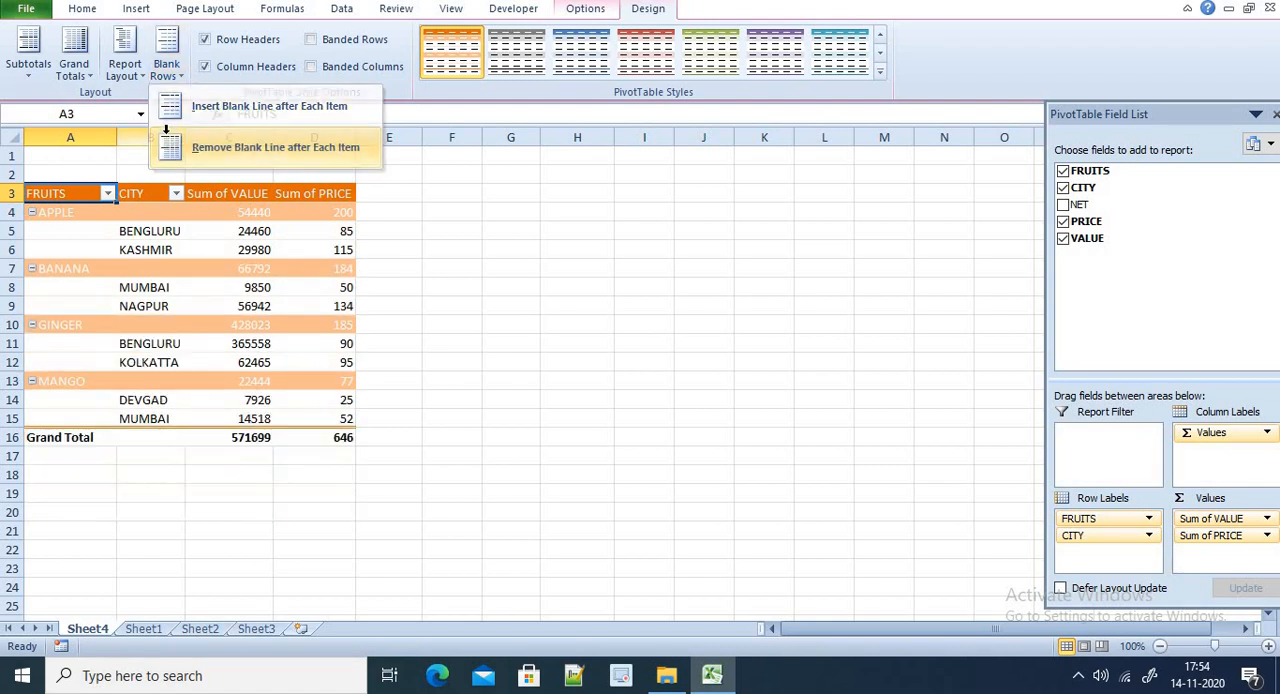
Set the PivotTable's report layout to compact form
{"action": "left_click", "coordinate": [124, 70]}
{"action": "left_click", "coordinate": [120, 108]}
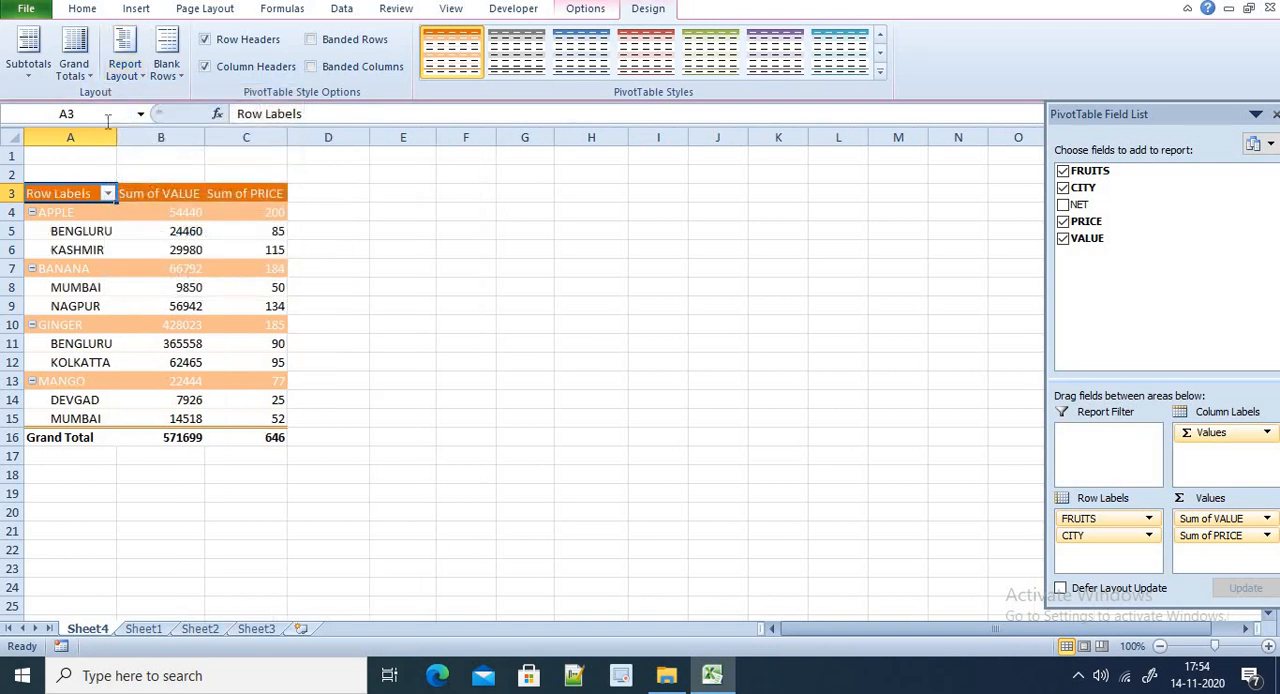
Summarize the VALUE field in the PivotTable by Average instead of Sum
{"action": "left_click", "coordinate": [137, 193]}
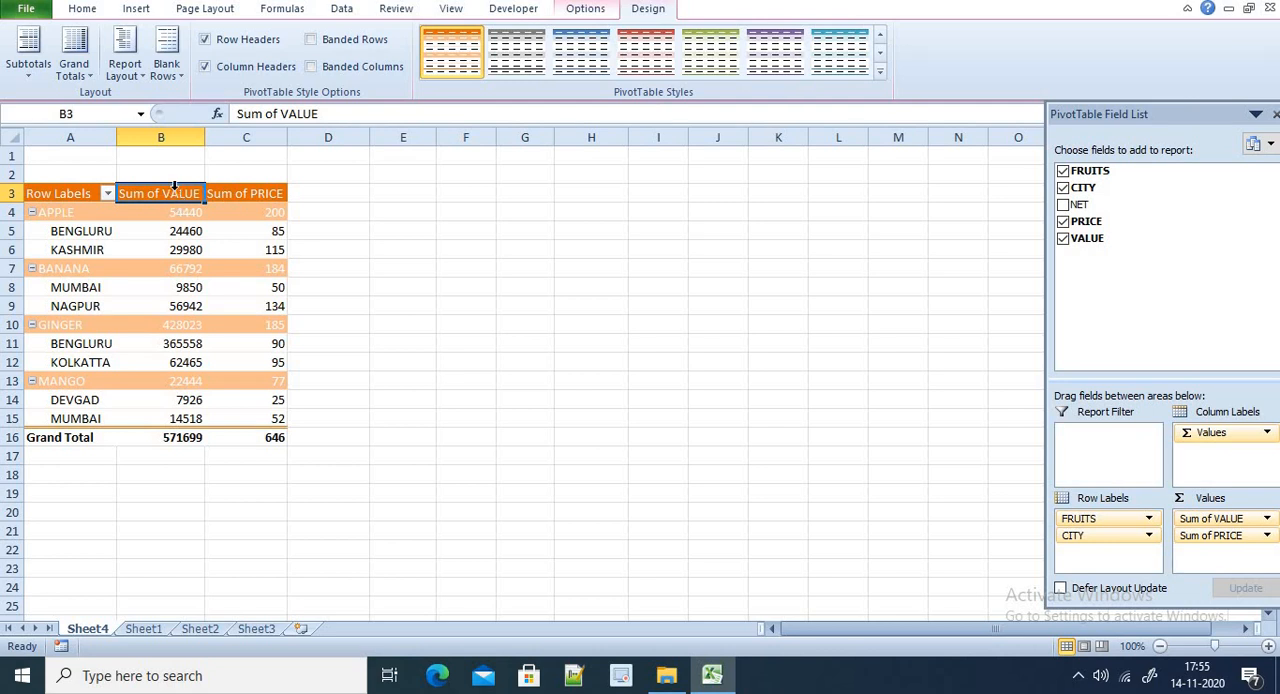
{"action": "left_click", "coordinate": [586, 9]}
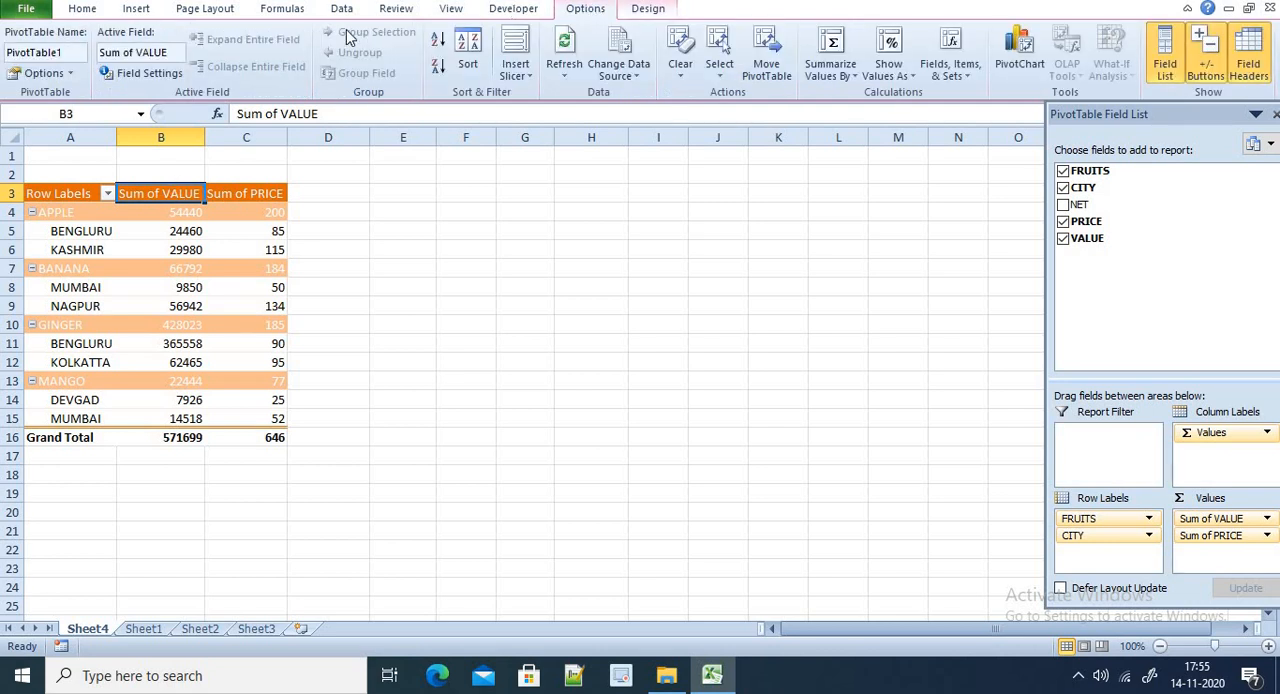
{"action": "left_click", "coordinate": [164, 74]}
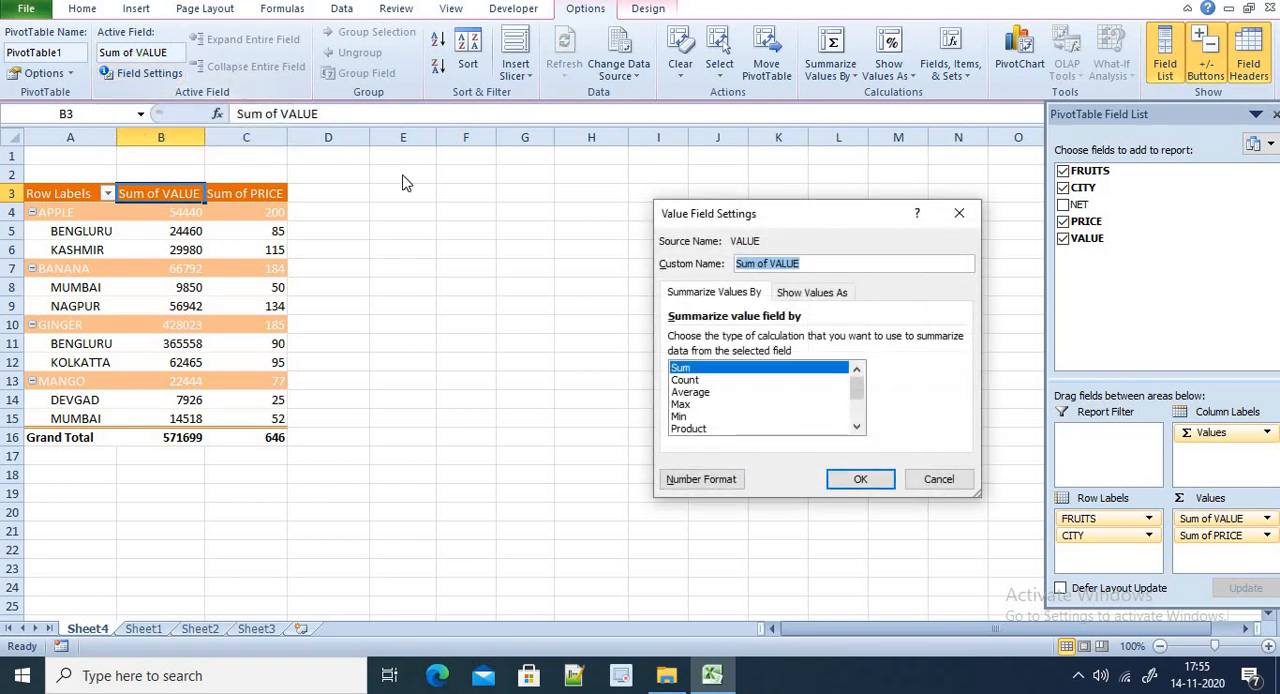
{"action": "left_click", "coordinate": [689, 393]}
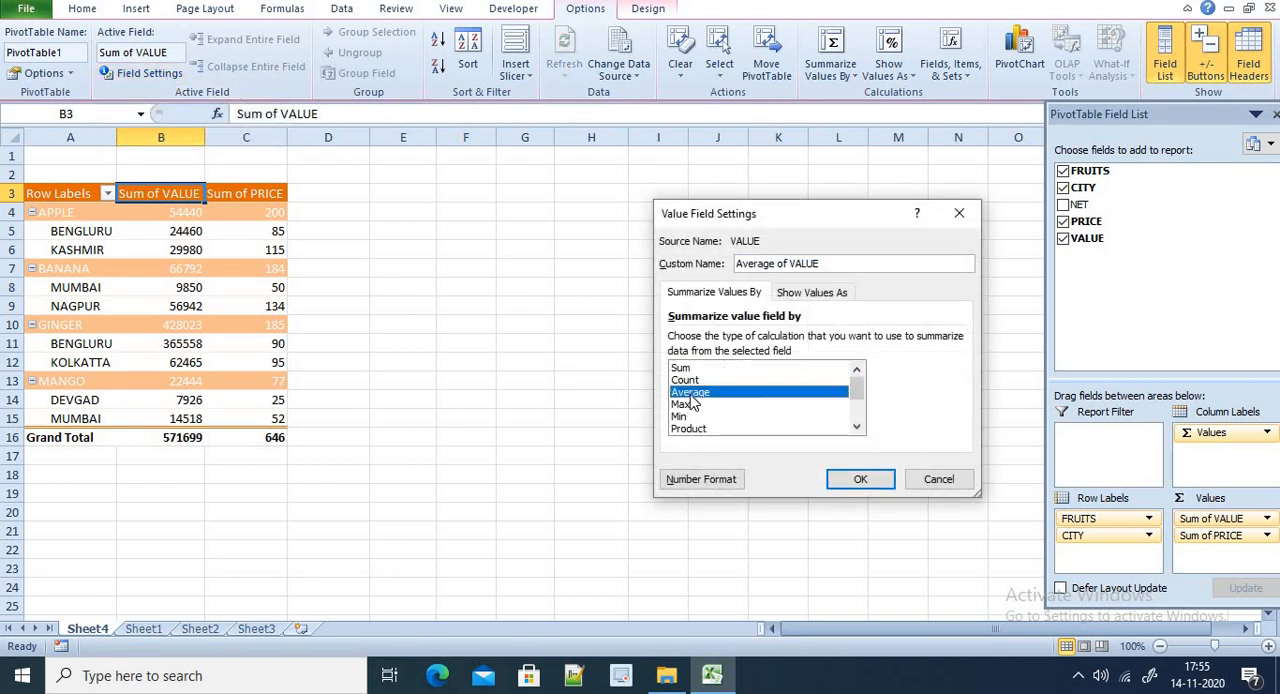
{"action": "left_click", "coordinate": [860, 481]}
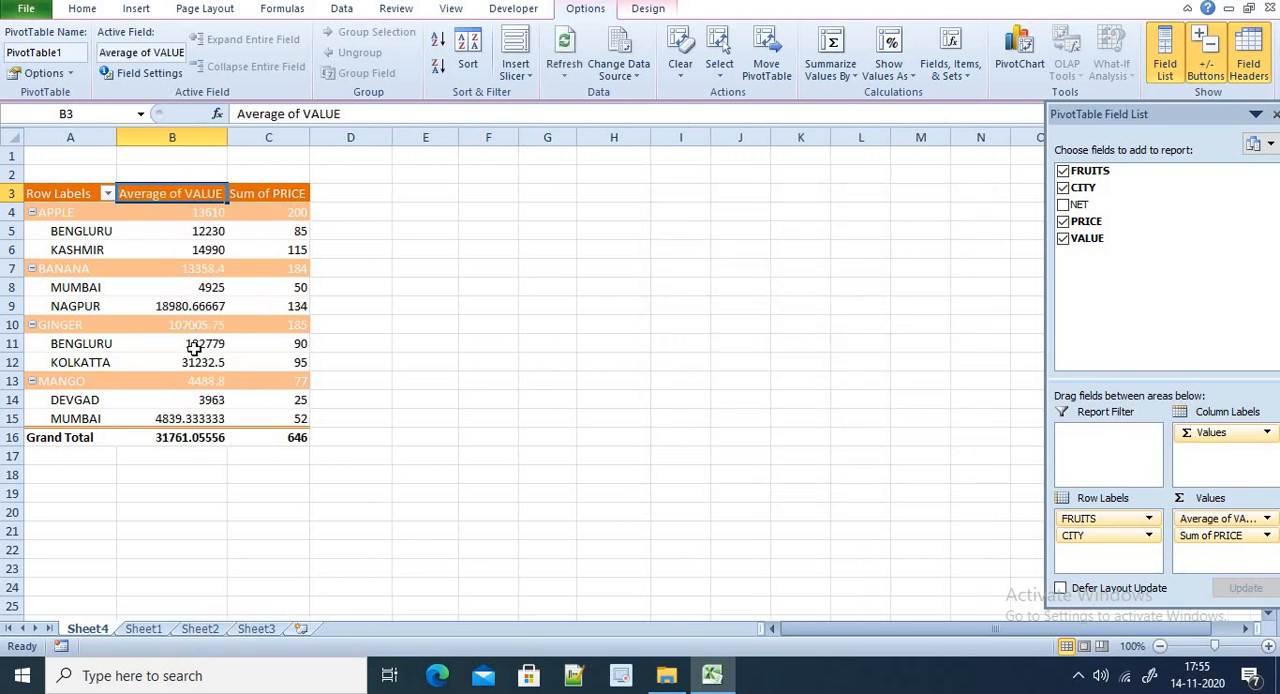
Summarize the PRICE field in the PivotTable by Max instead of Sum
{"action": "left_click", "coordinate": [273, 196]}
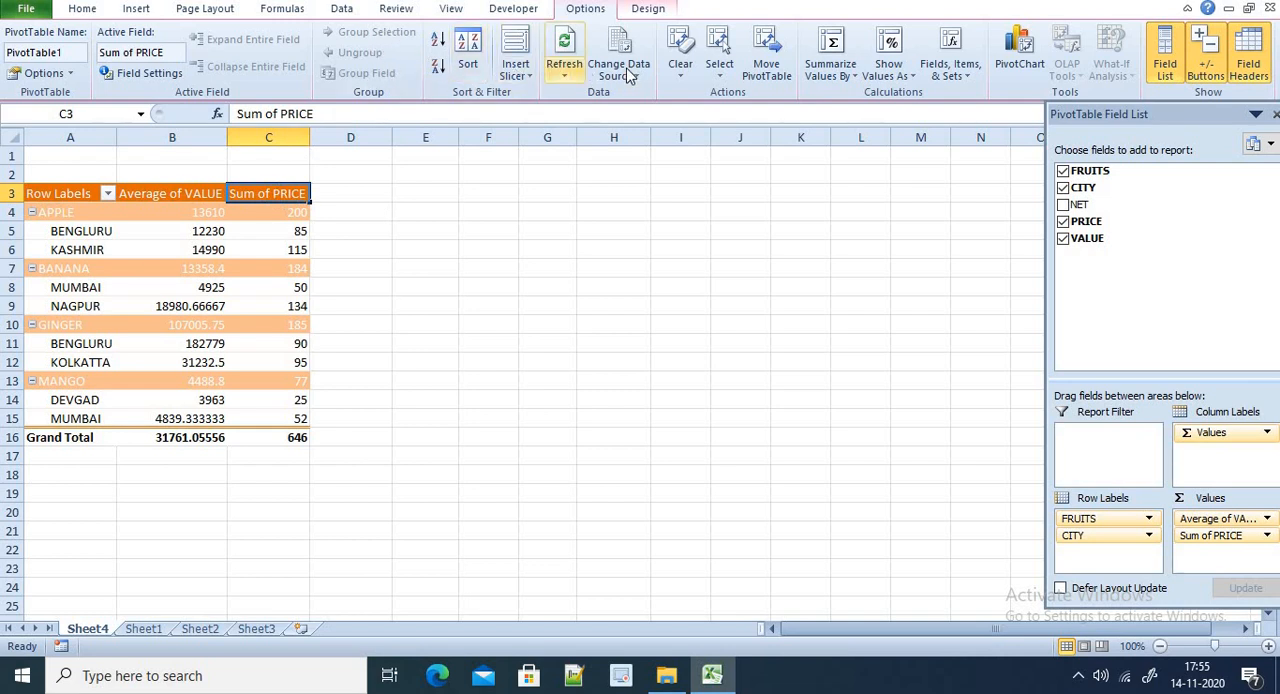
{"action": "left_click", "coordinate": [148, 73]}
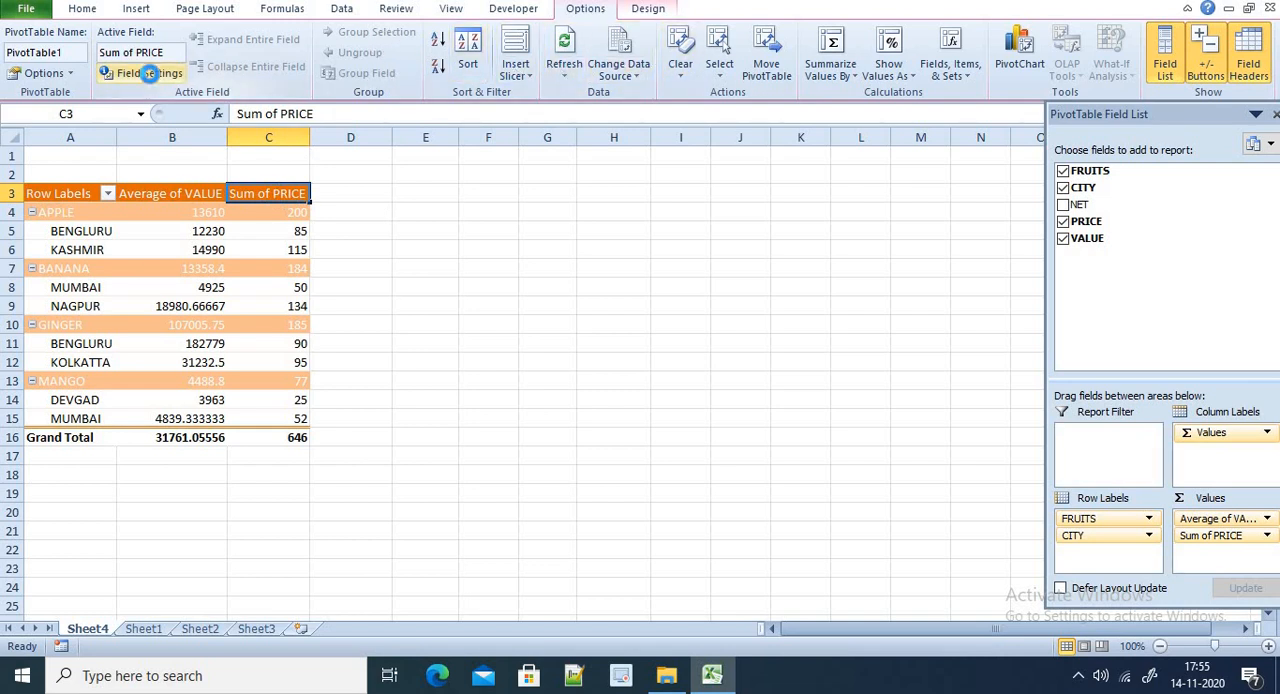
{"action": "left_click", "coordinate": [684, 405]}
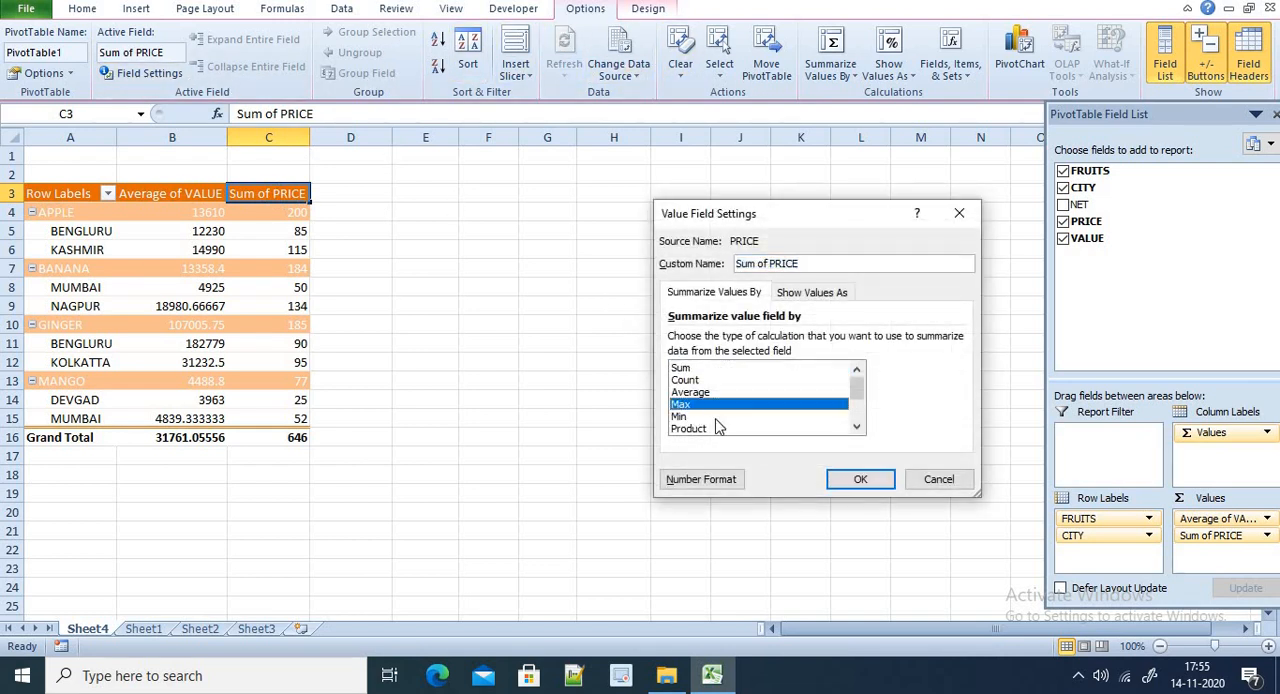
{"action": "left_click", "coordinate": [858, 479]}
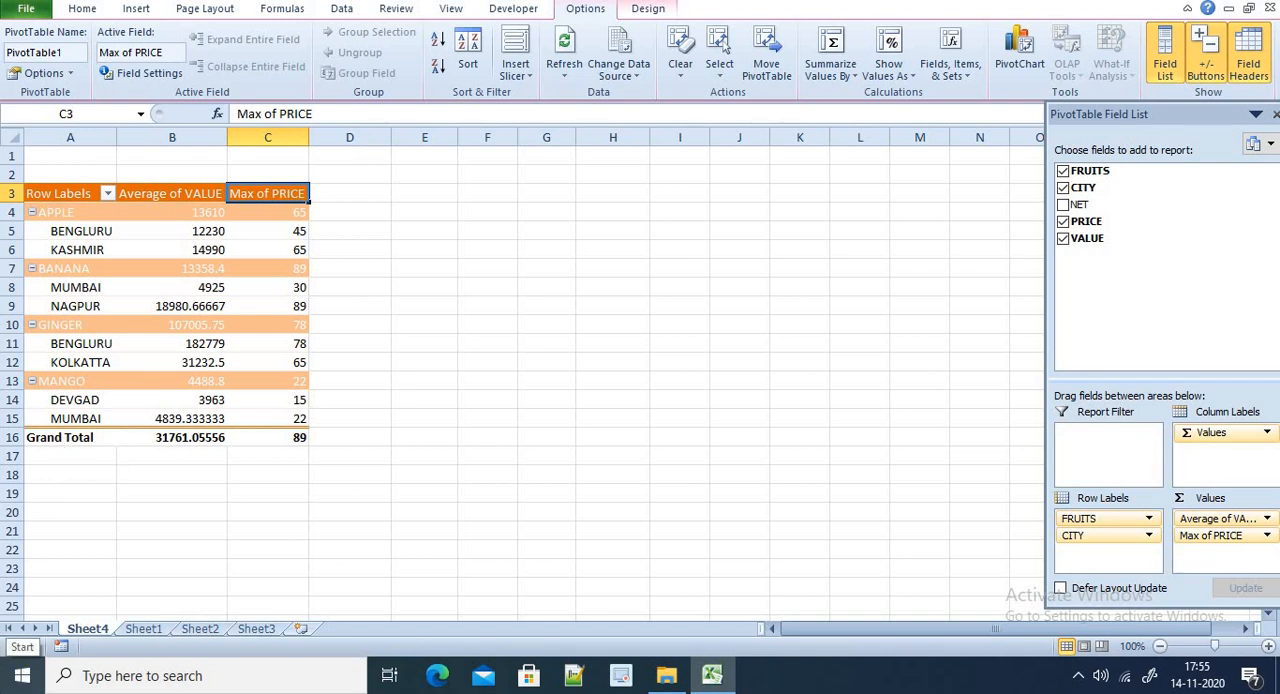
Insert a PivotChart with its PivotTable on a new worksheet from the Sheet1 fruit data in F8:J26
{"action": "left_click", "coordinate": [143, 628]}
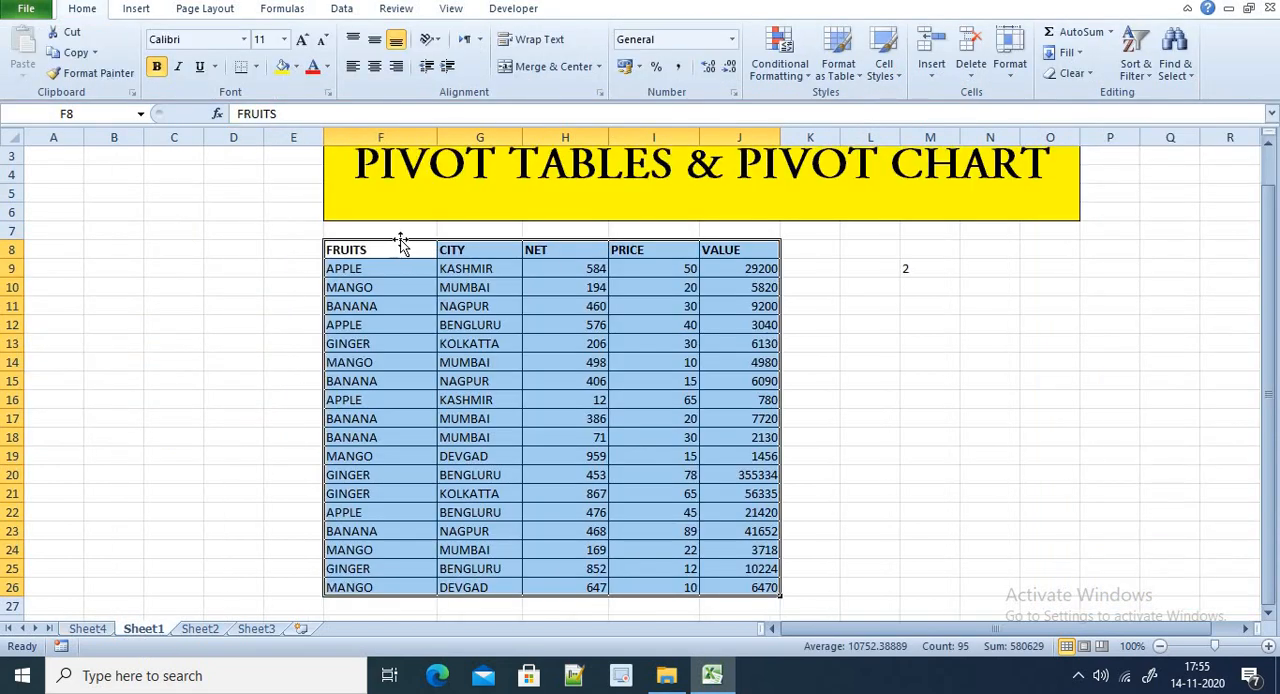
{"action": "left_click", "coordinate": [138, 12]}
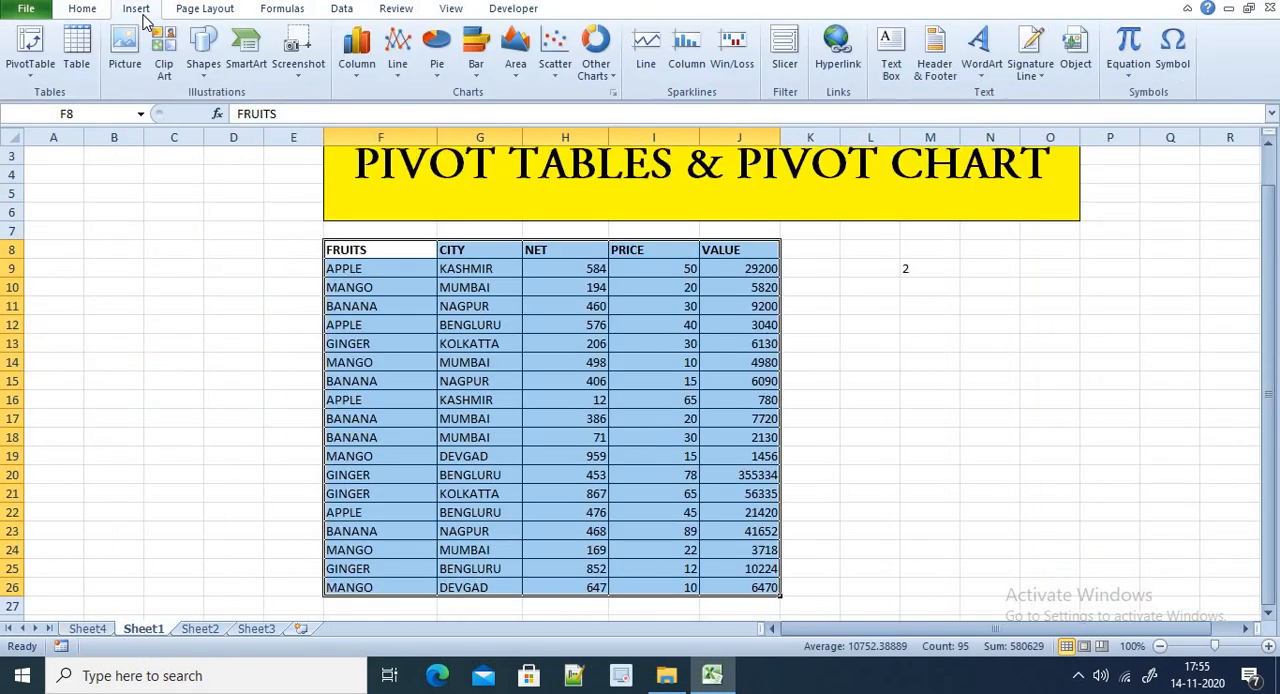
{"action": "left_click", "coordinate": [33, 80]}
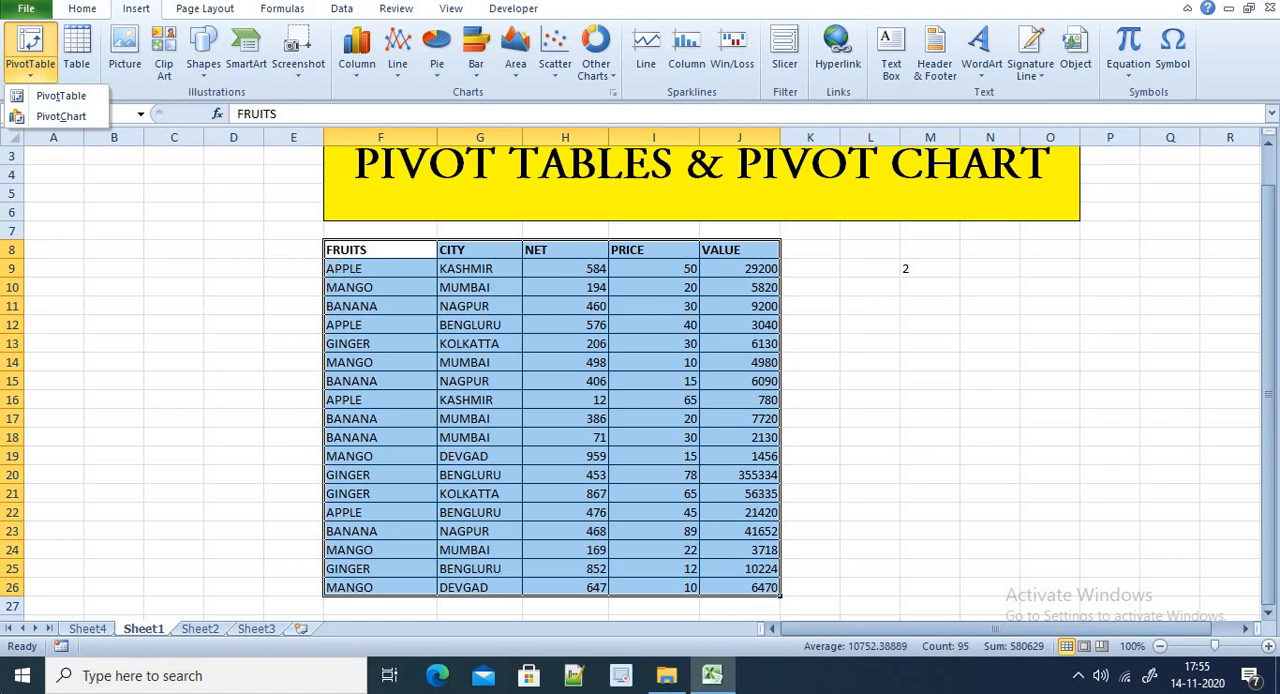
{"action": "left_click", "coordinate": [28, 118]}
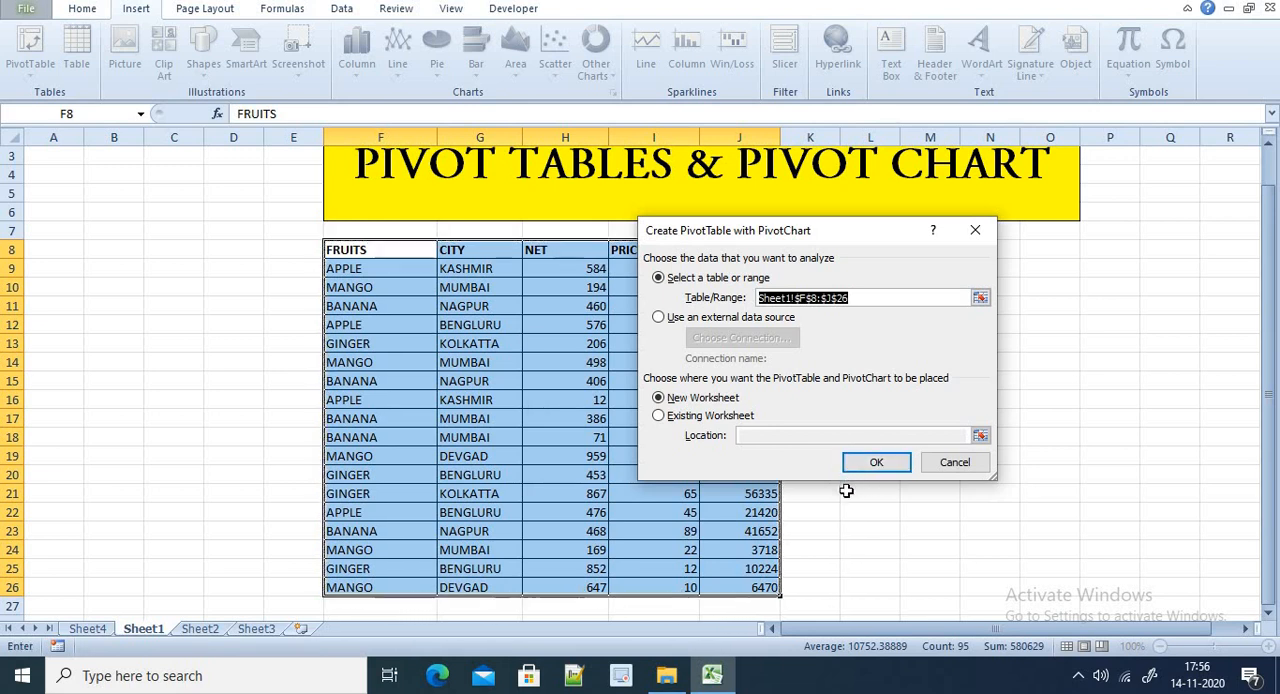
{"action": "left_click", "coordinate": [866, 462]}
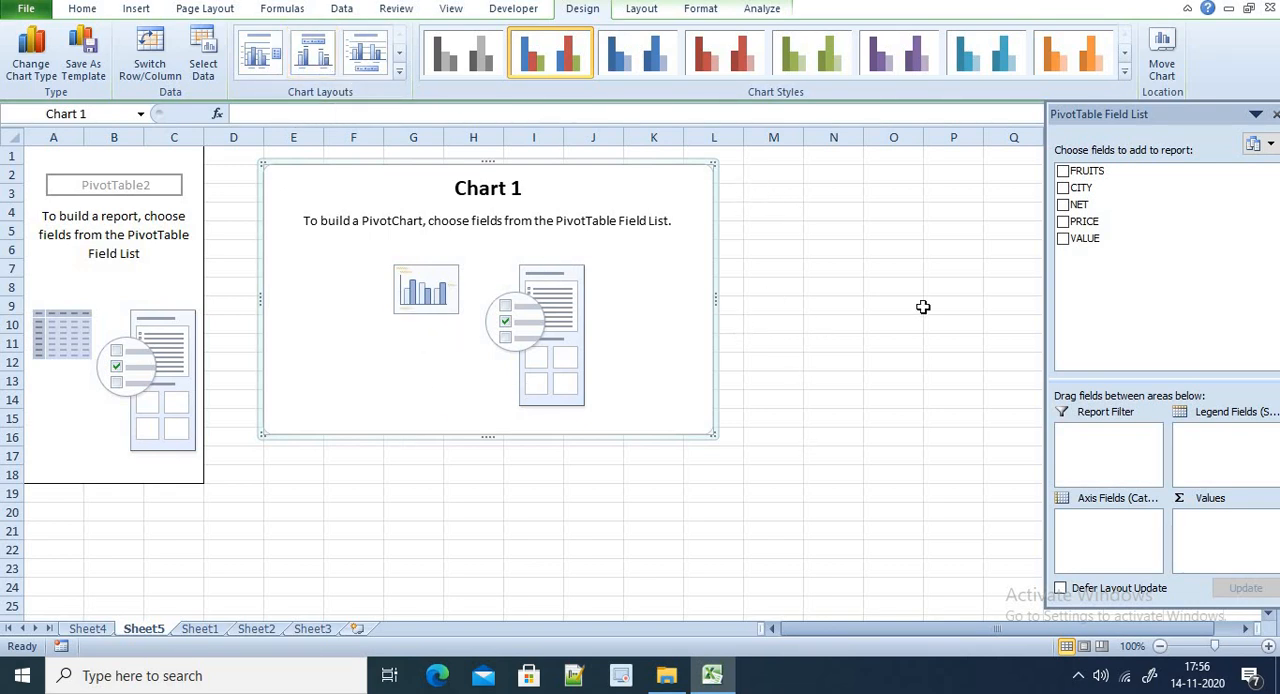
Place the FRUITS and CITY fields in the PivotChart's axis categories and PRICE in its values
{"action": "left_click_drag", "start_coordinate": [1086, 170], "coordinate": [1113, 525]}
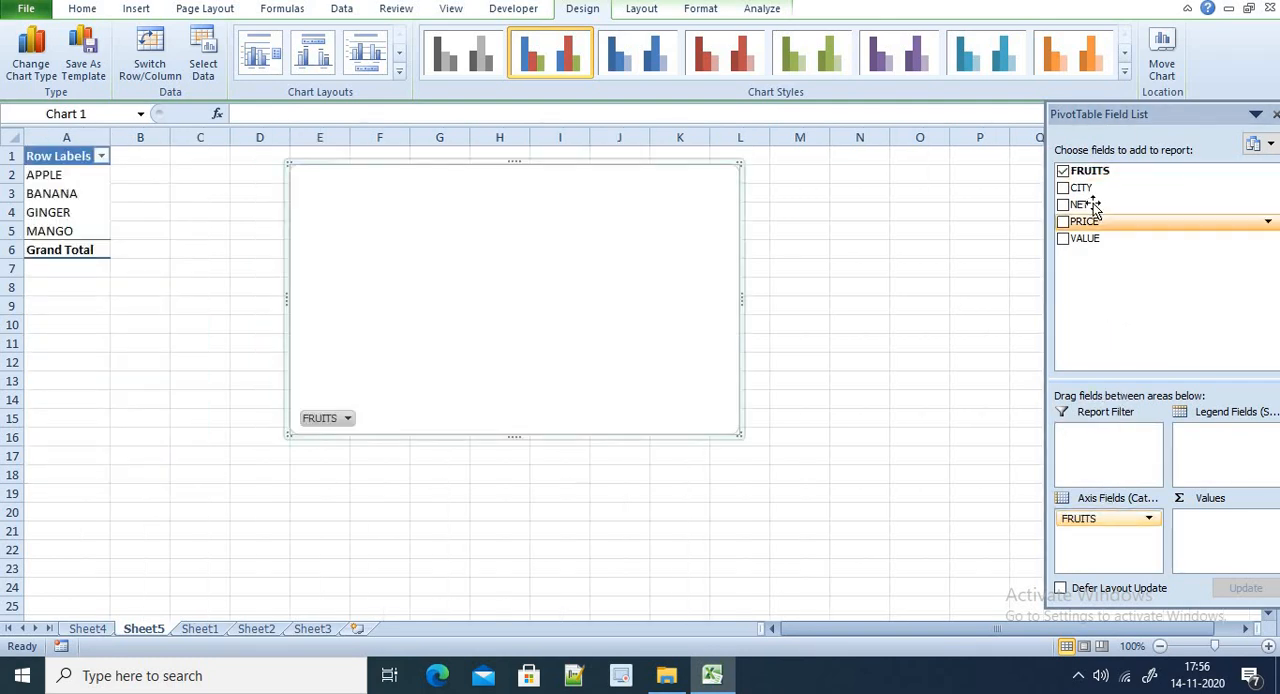
{"action": "left_click_drag", "start_coordinate": [1084, 187], "coordinate": [1116, 530]}
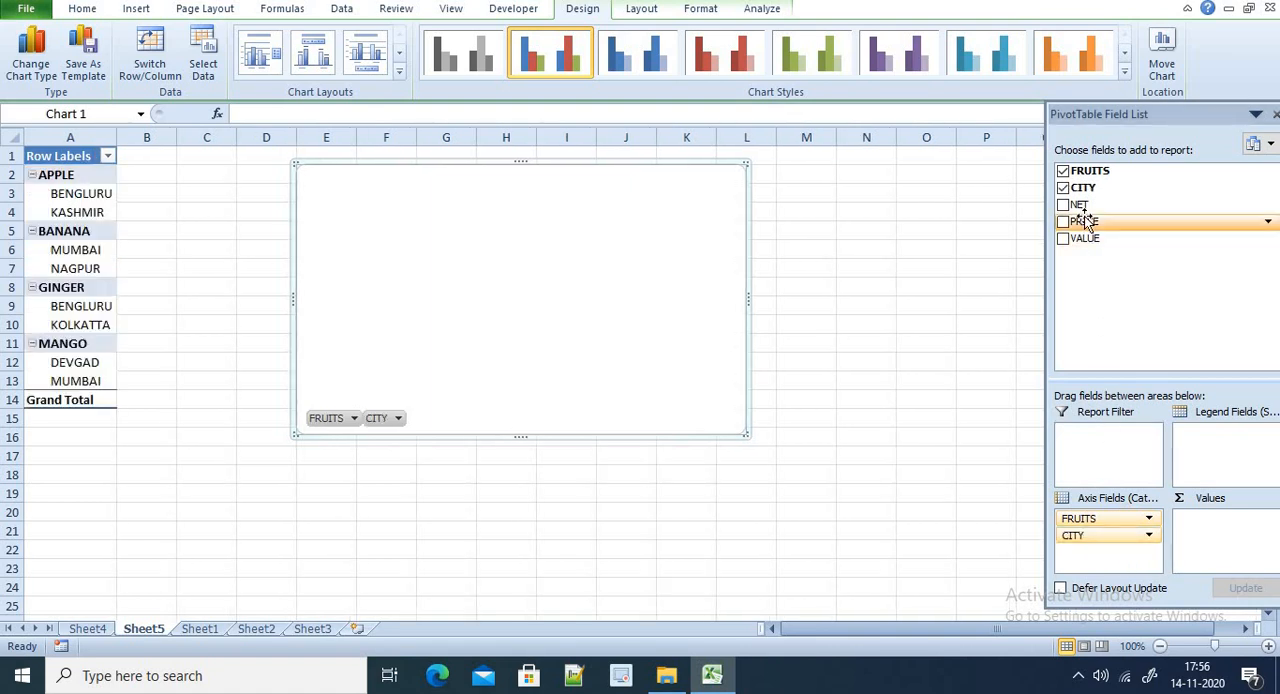
{"action": "left_click_drag", "start_coordinate": [1084, 221], "coordinate": [1220, 535]}
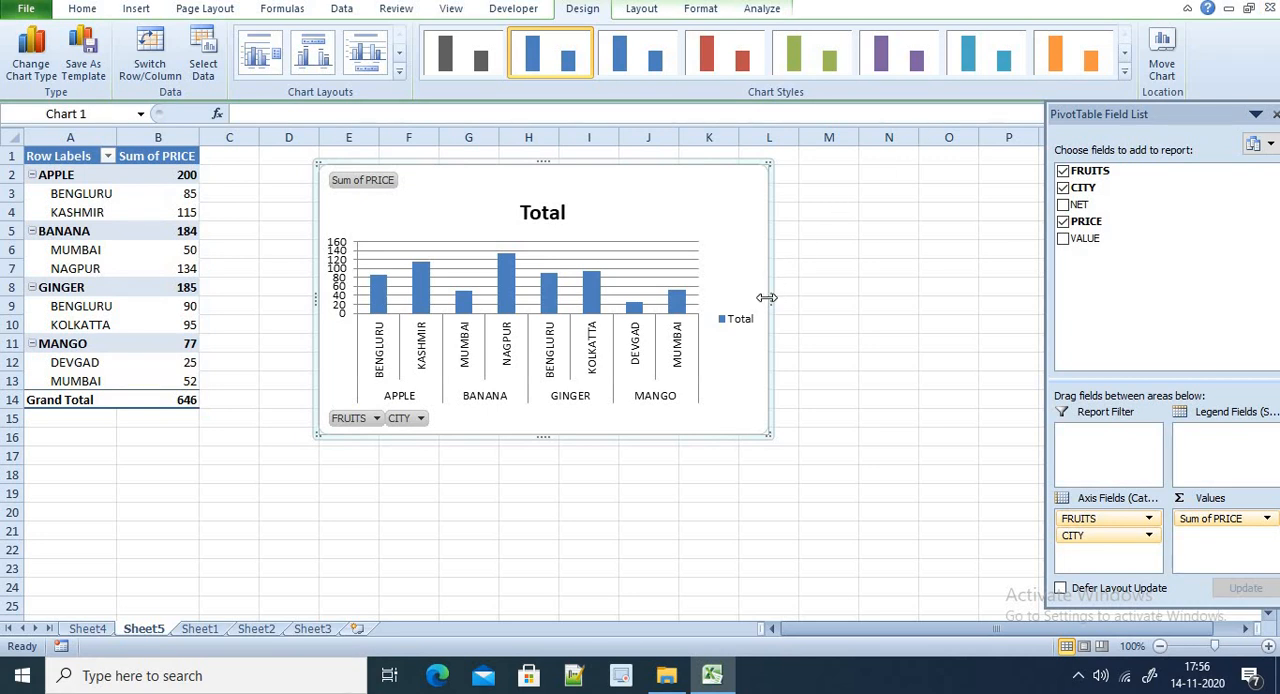
Enlarge the PivotChart so it extends across to about column M and down to about row 18
{"action": "left_click_drag", "start_coordinate": [770, 298], "coordinate": [912, 298]}
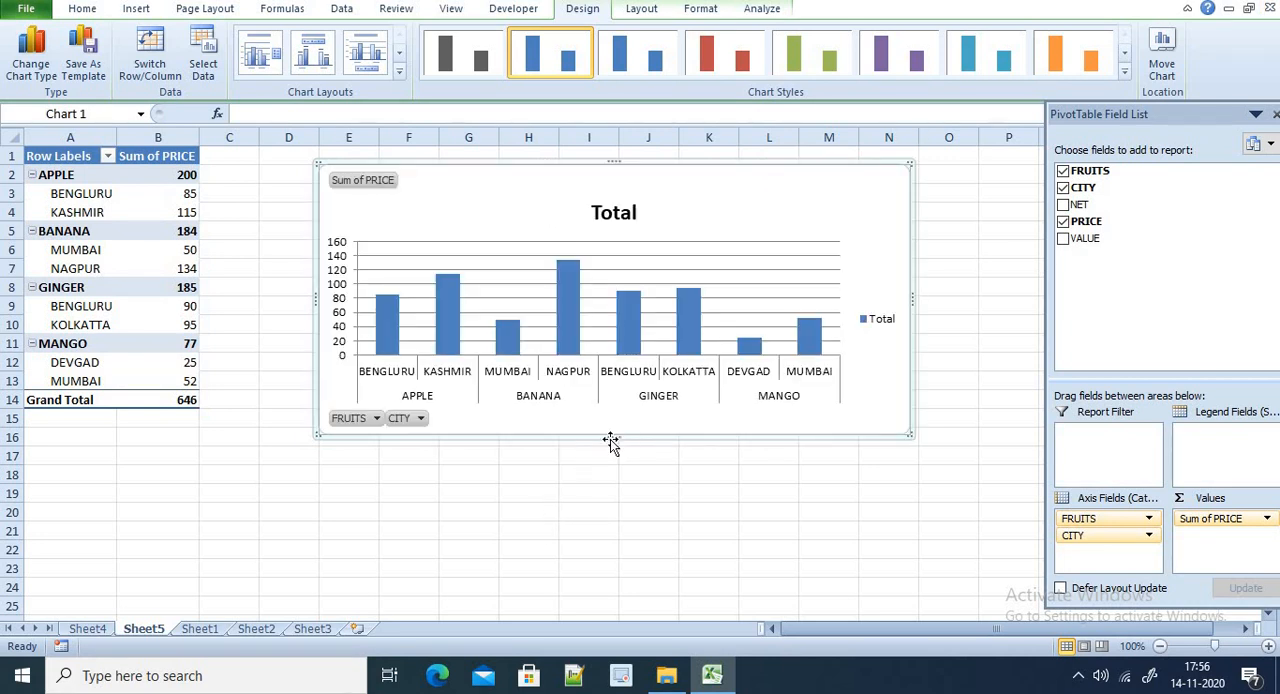
{"action": "left_click_drag", "start_coordinate": [607, 477], "coordinate": [582, 480]}
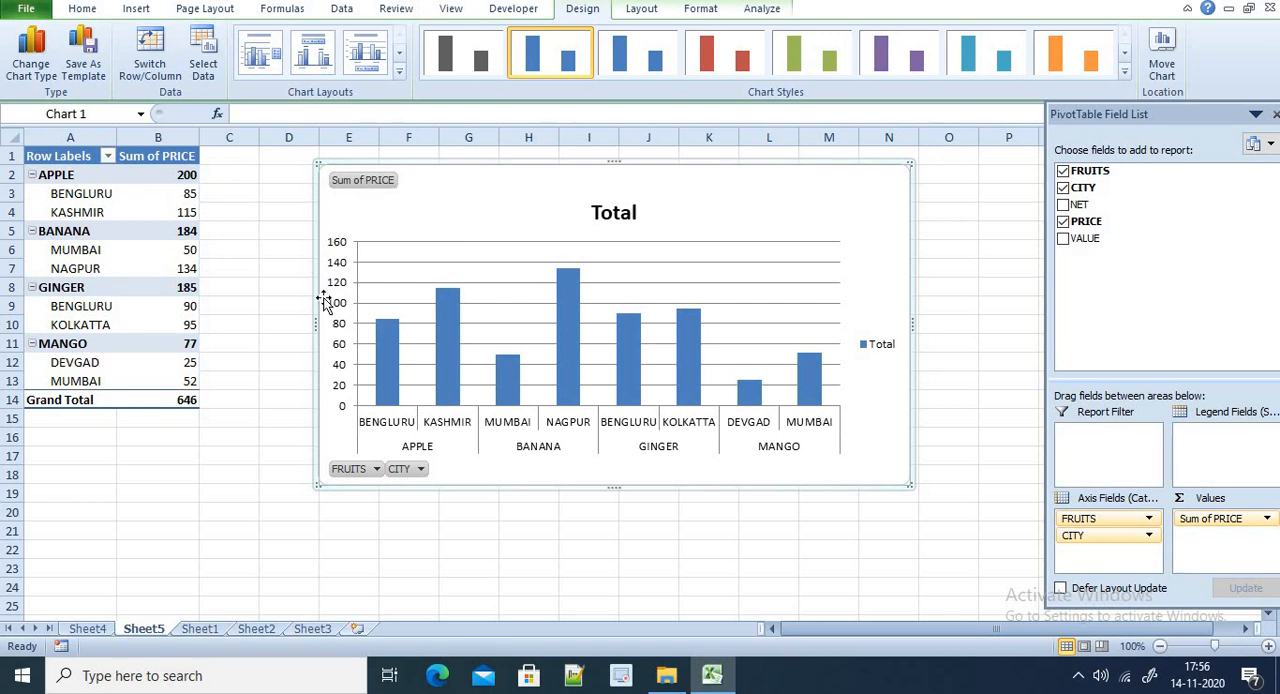
{"action": "mouse_move", "coordinate": [383, 375]}
{"action": "mouse_move", "coordinate": [455, 296]}
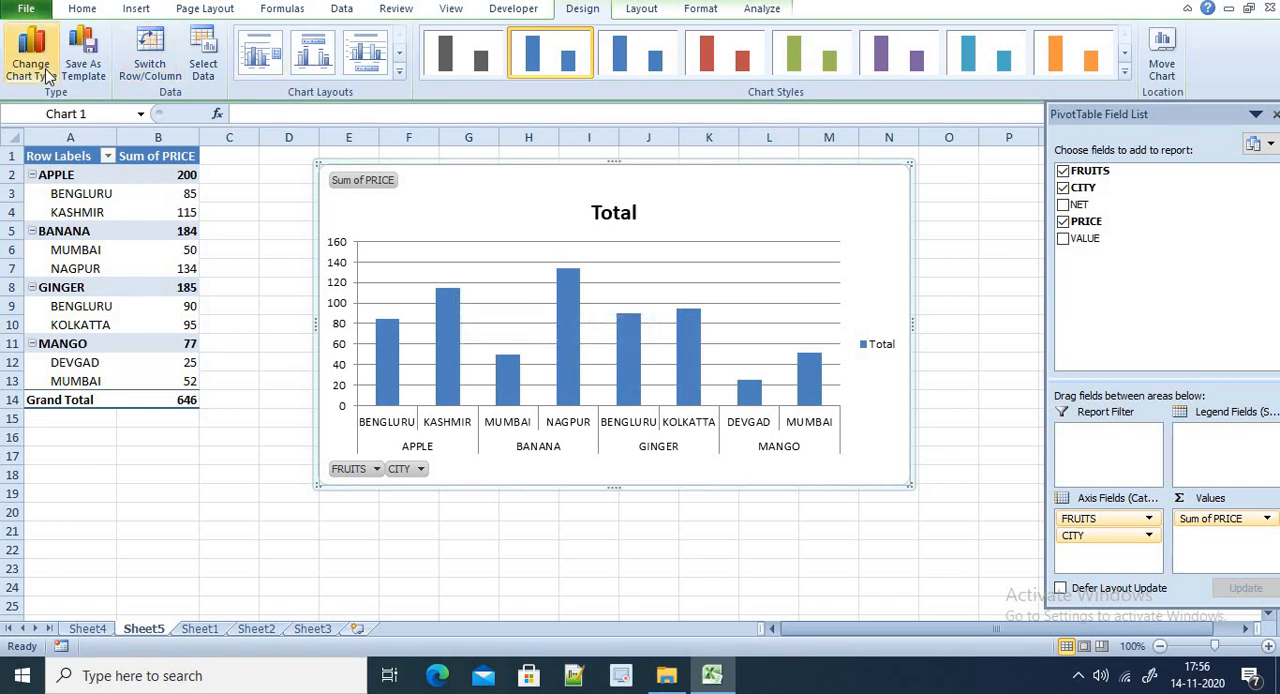
Apply the column chart layout with data labels, a legend below the plot and no title or gridlines
{"action": "left_click", "coordinate": [298, 56]}
{"action": "left_click", "coordinate": [355, 54]}
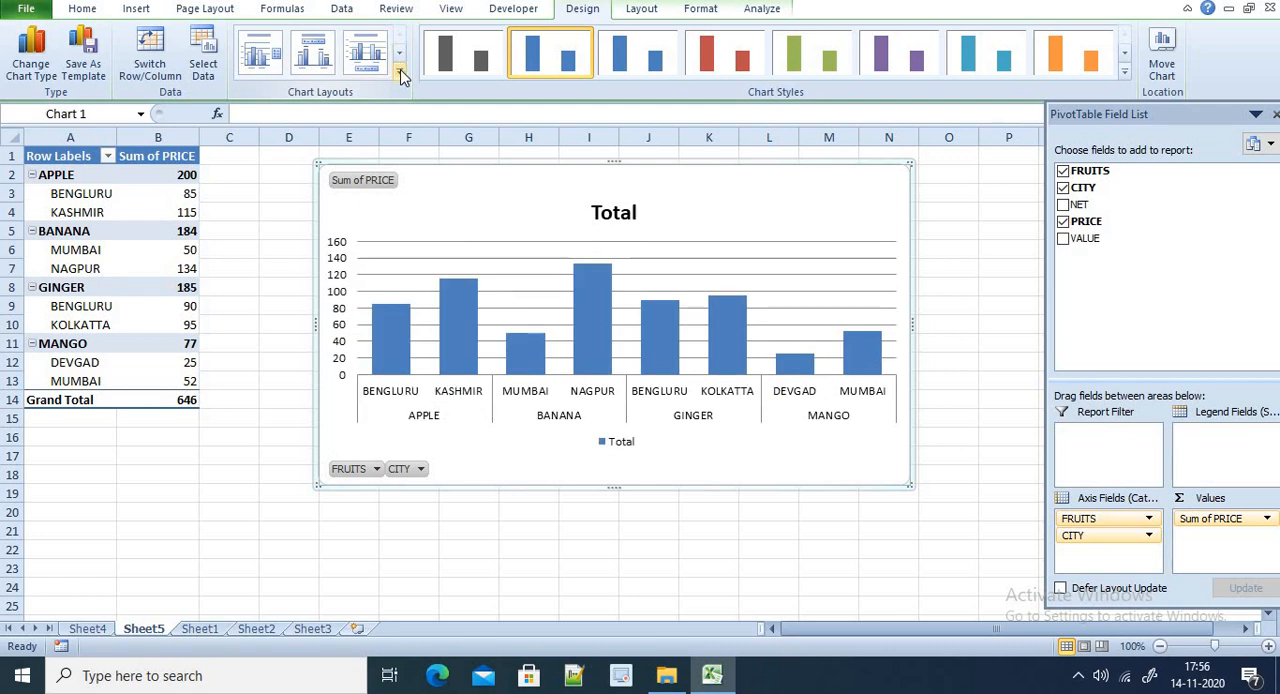
{"action": "left_click", "coordinate": [400, 76]}
{"action": "left_click", "coordinate": [266, 100]}
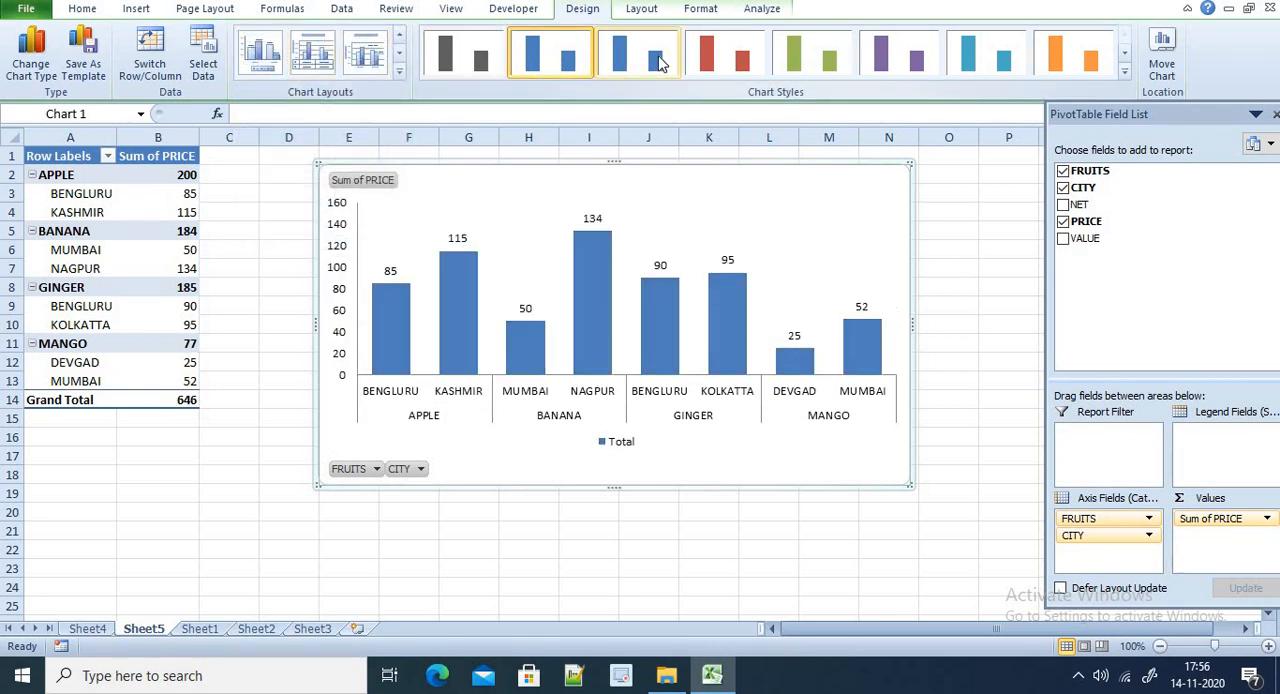
Try the red chart style, and apply the blue style with shadowed columns to the PivotChart
{"action": "left_click", "coordinate": [725, 55]}
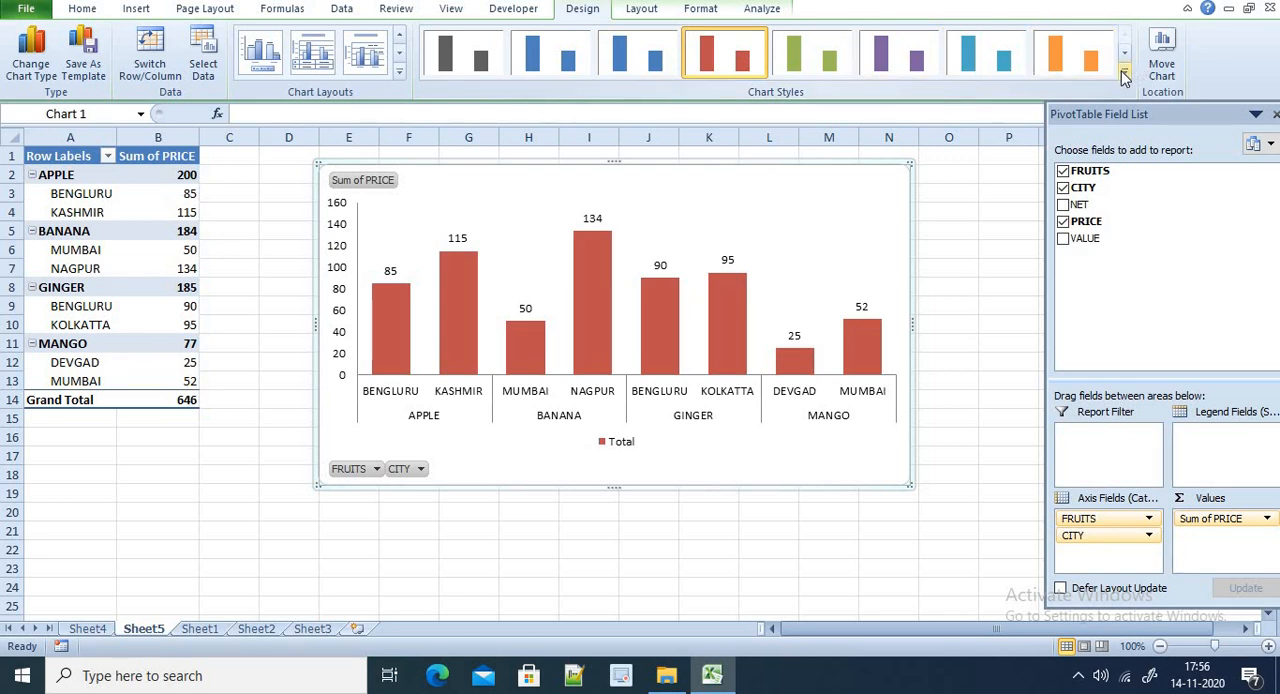
{"action": "left_click", "coordinate": [1124, 78]}
{"action": "left_click", "coordinate": [621, 100]}
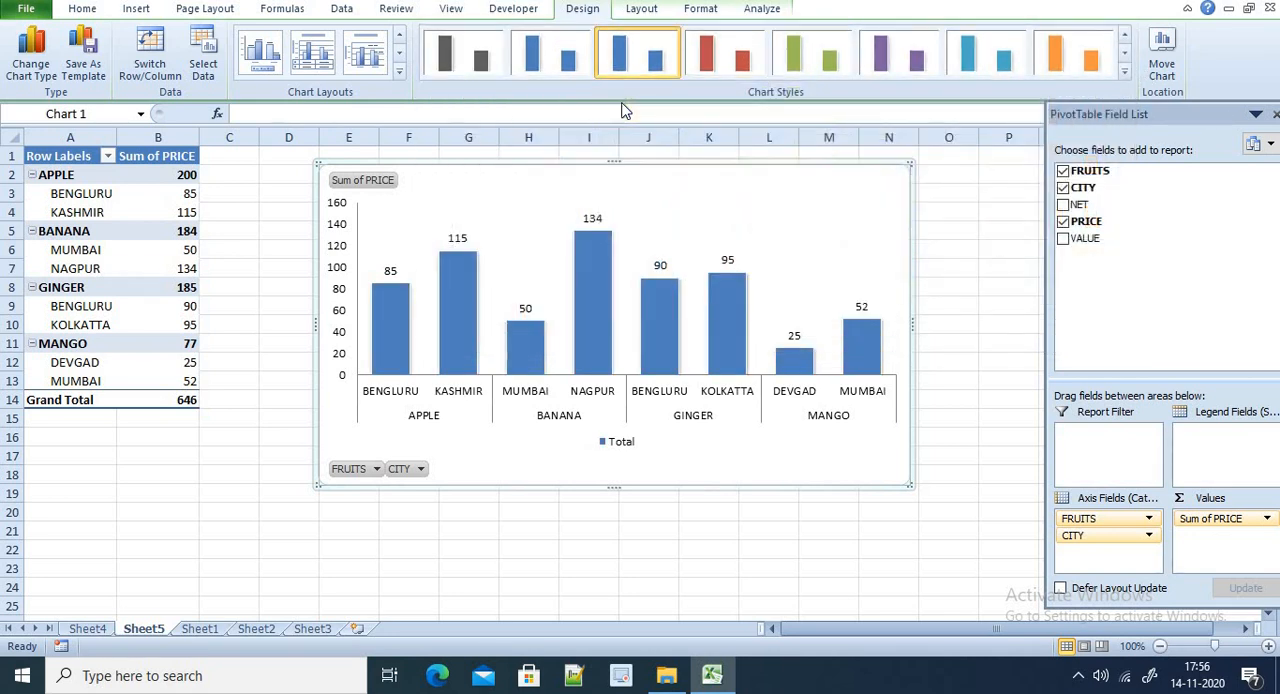
Change the PivotChart to an exploded pie in a multicoloured style, using the layout with title, percentage labels and side legend
{"action": "left_click", "coordinate": [31, 55]}
{"action": "scroll", "coordinate": [713, 320], "scroll_direction": "down", "scroll_amount": 3}
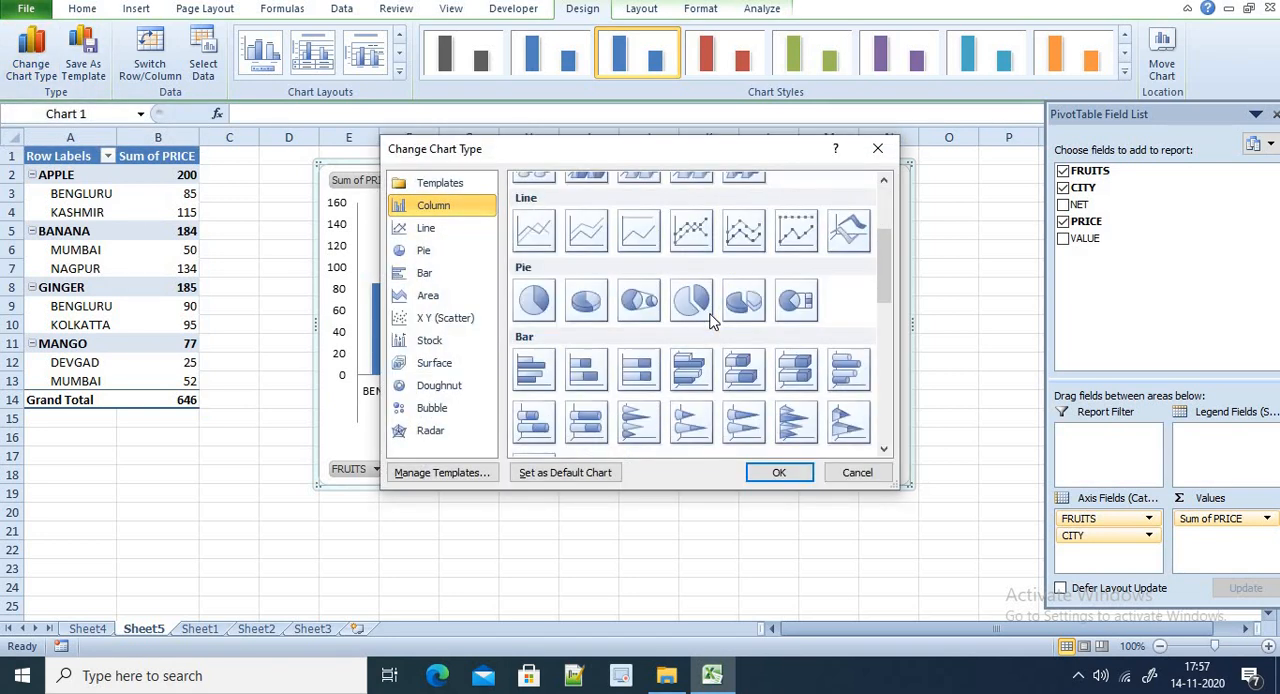
{"action": "left_click", "coordinate": [691, 303]}
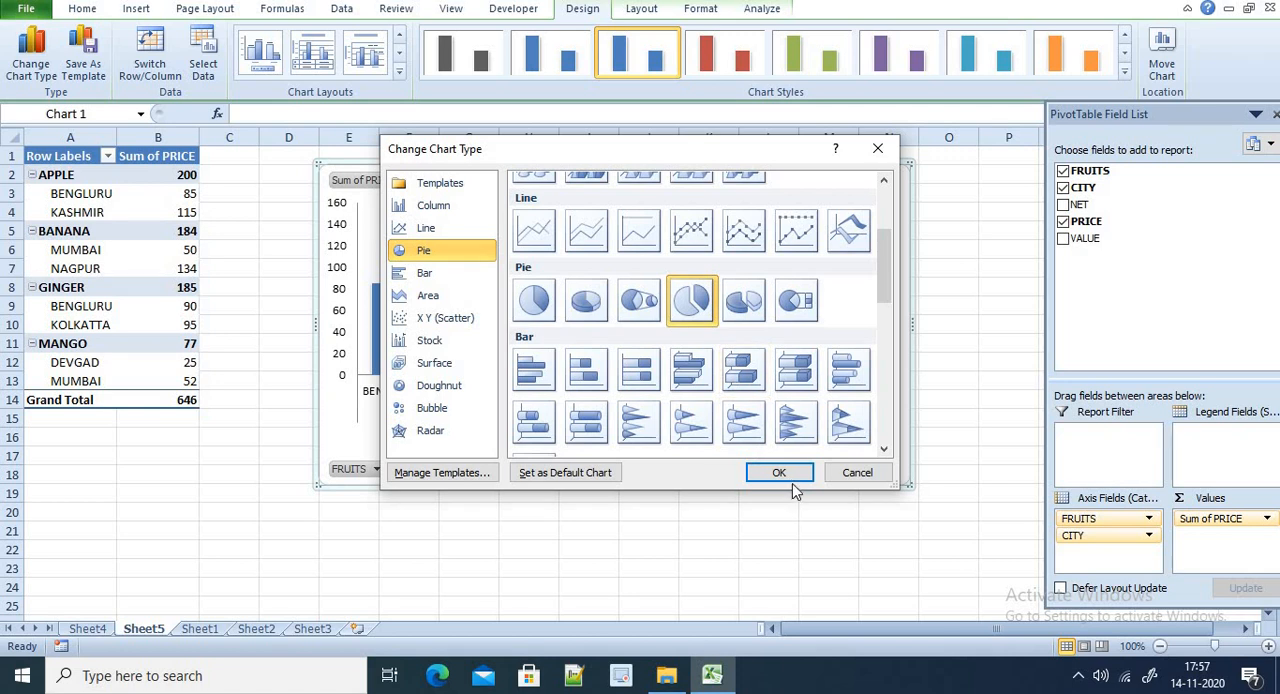
{"action": "left_click", "coordinate": [780, 472]}
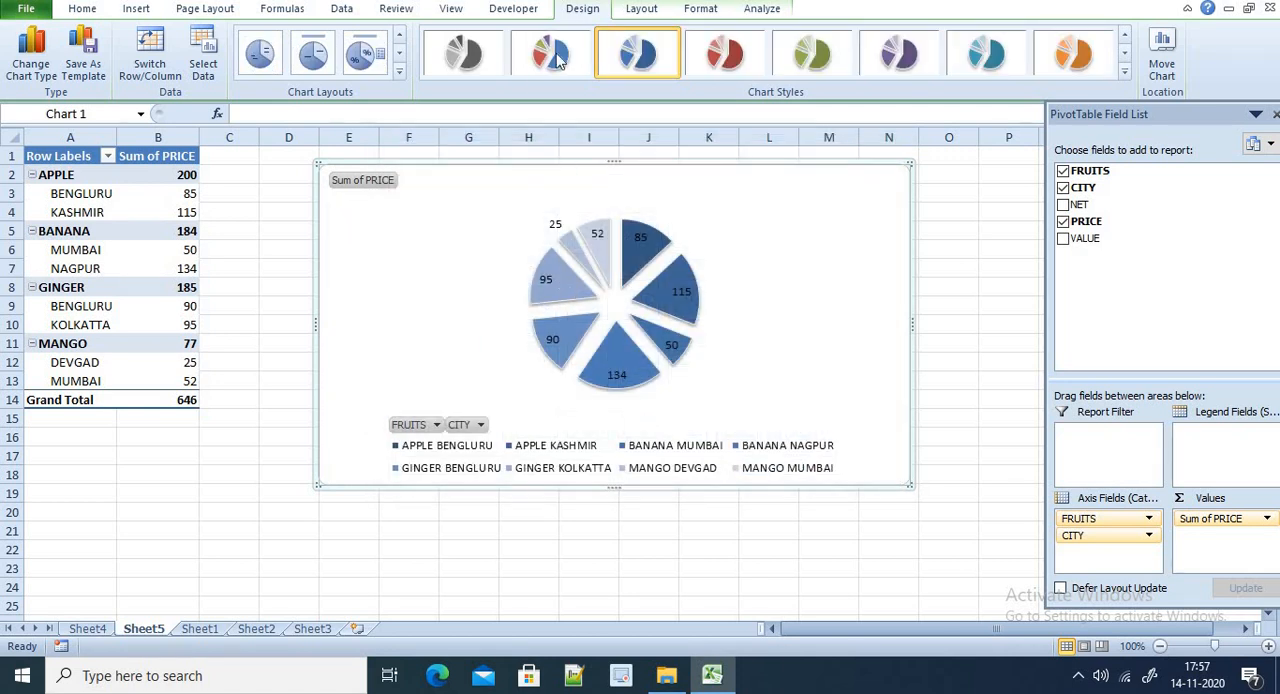
{"action": "left_click", "coordinate": [364, 53]}
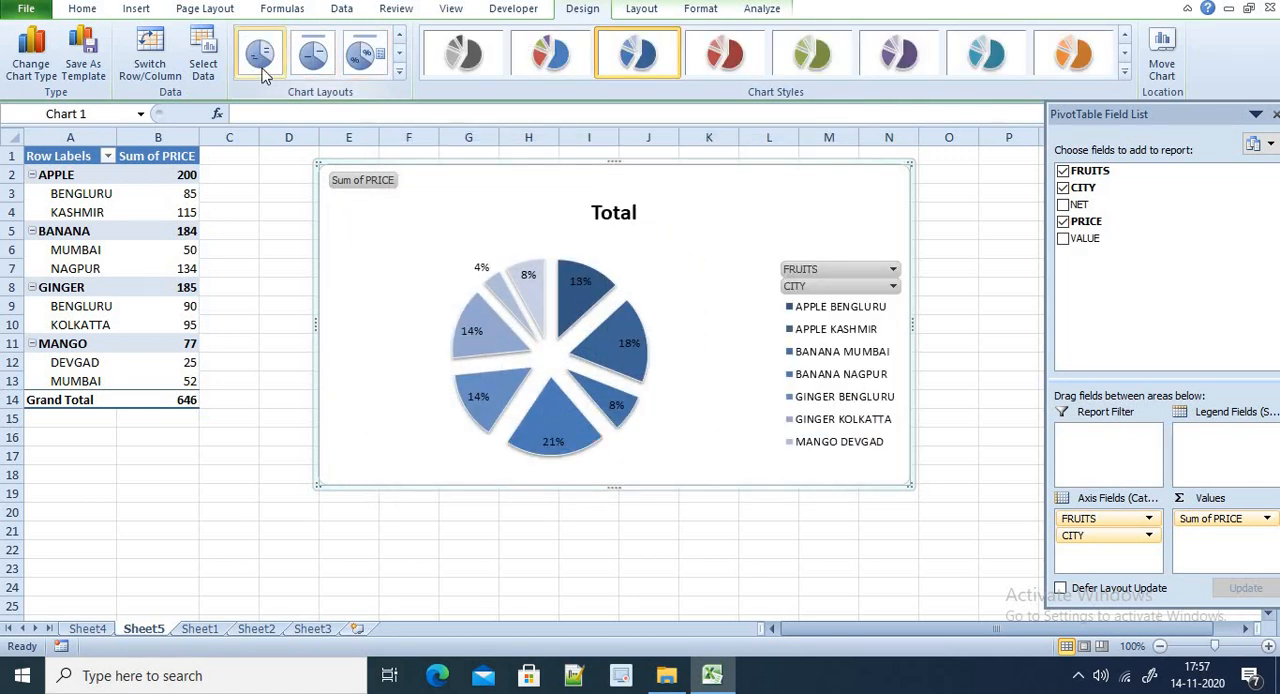
{"action": "left_click", "coordinate": [576, 55]}
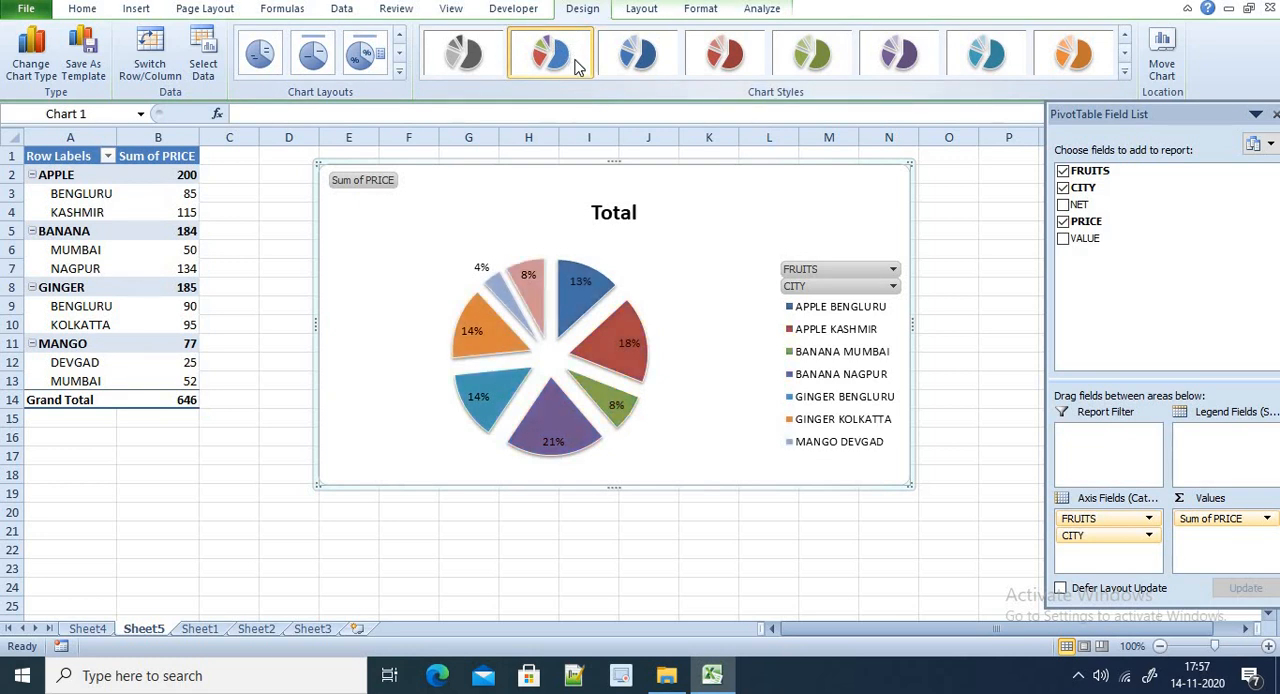
Summarize the chart's PRICE field by Max and apply the pie layout labelling slices with category names and values
{"action": "right_click", "coordinate": [372, 191]}
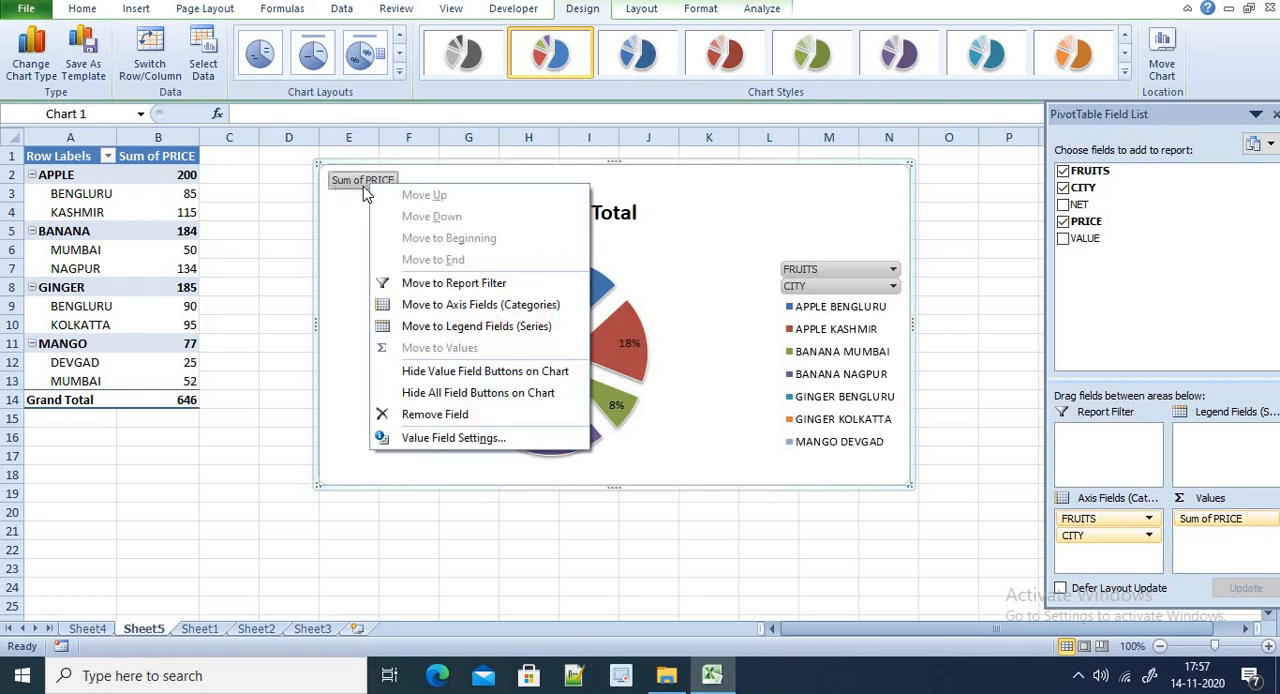
{"action": "left_click", "coordinate": [400, 440]}
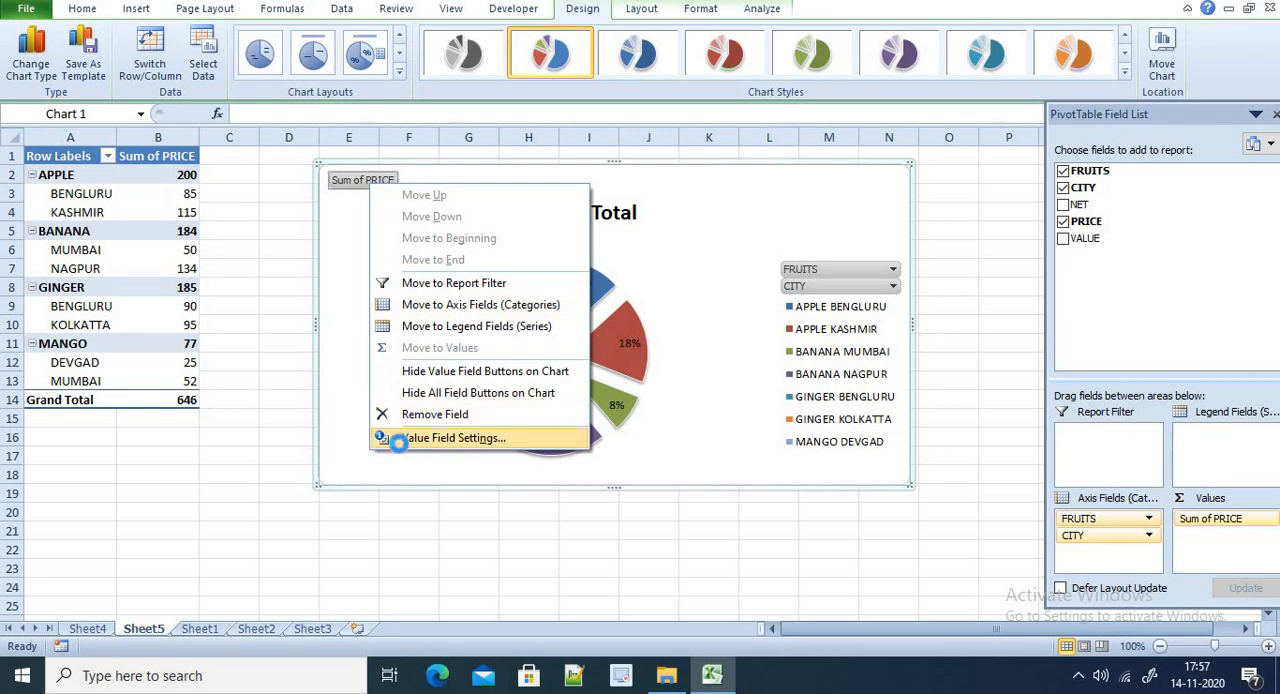
{"action": "left_click", "coordinate": [682, 404]}
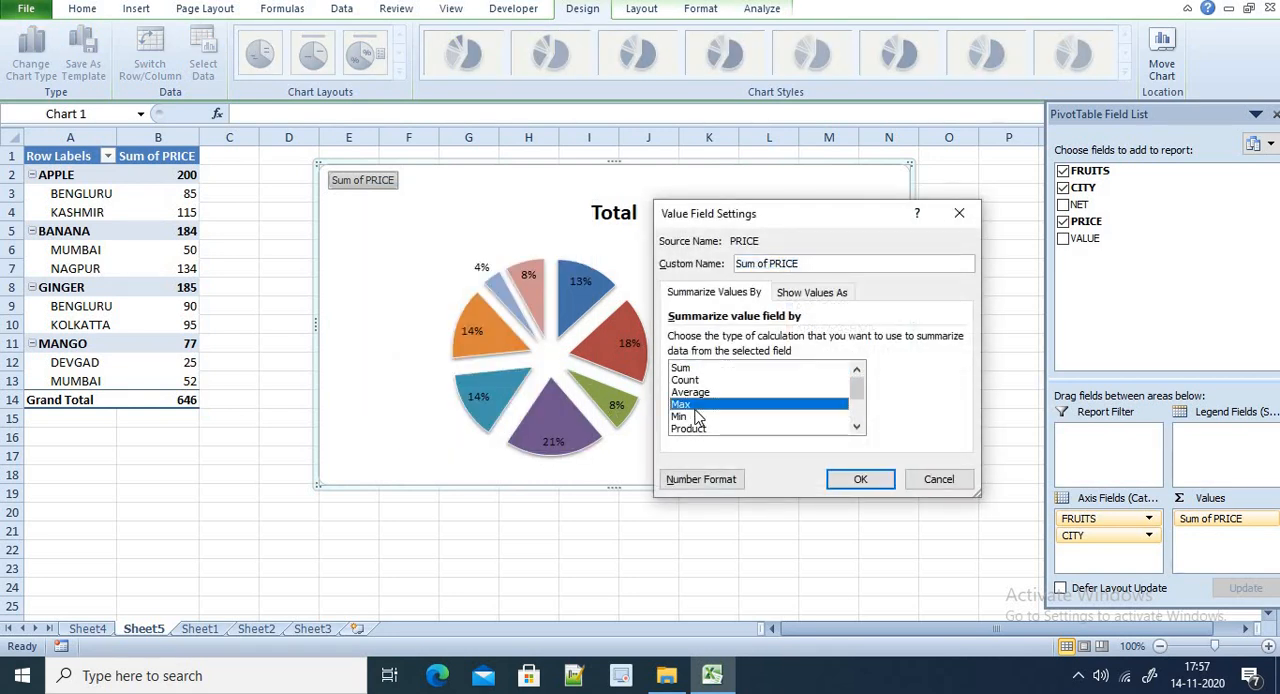
{"action": "left_click", "coordinate": [860, 479]}
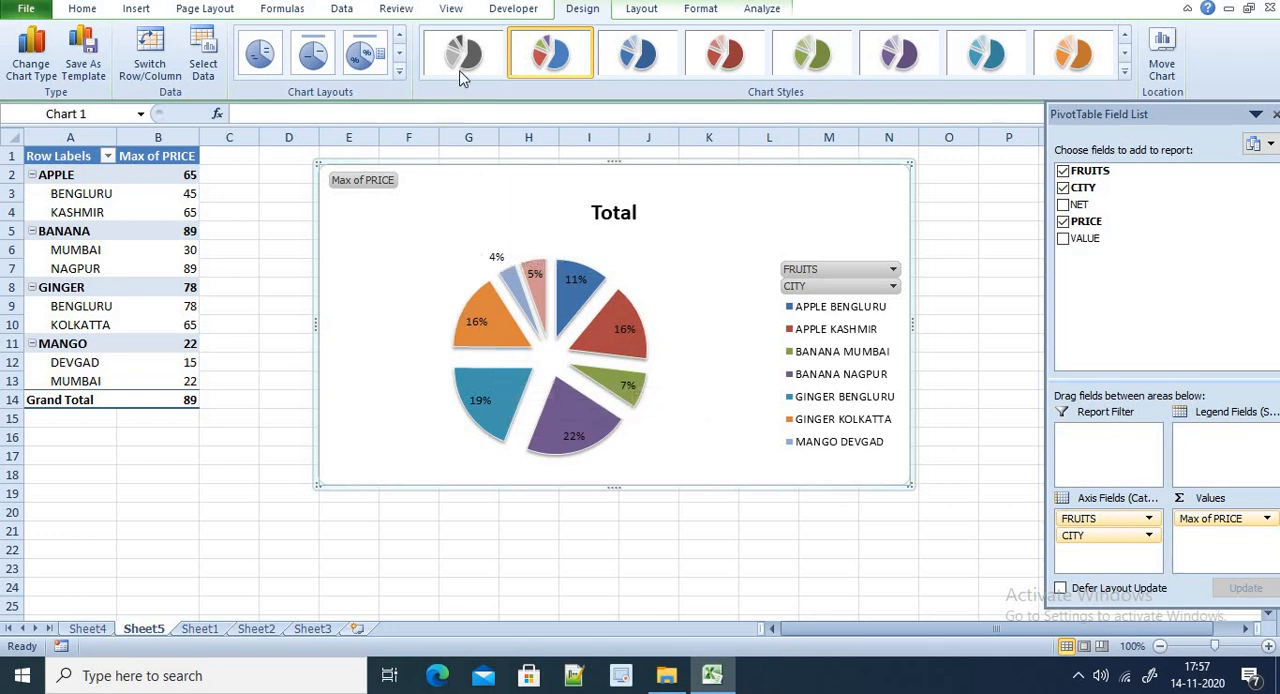
{"action": "left_click", "coordinate": [259, 68]}
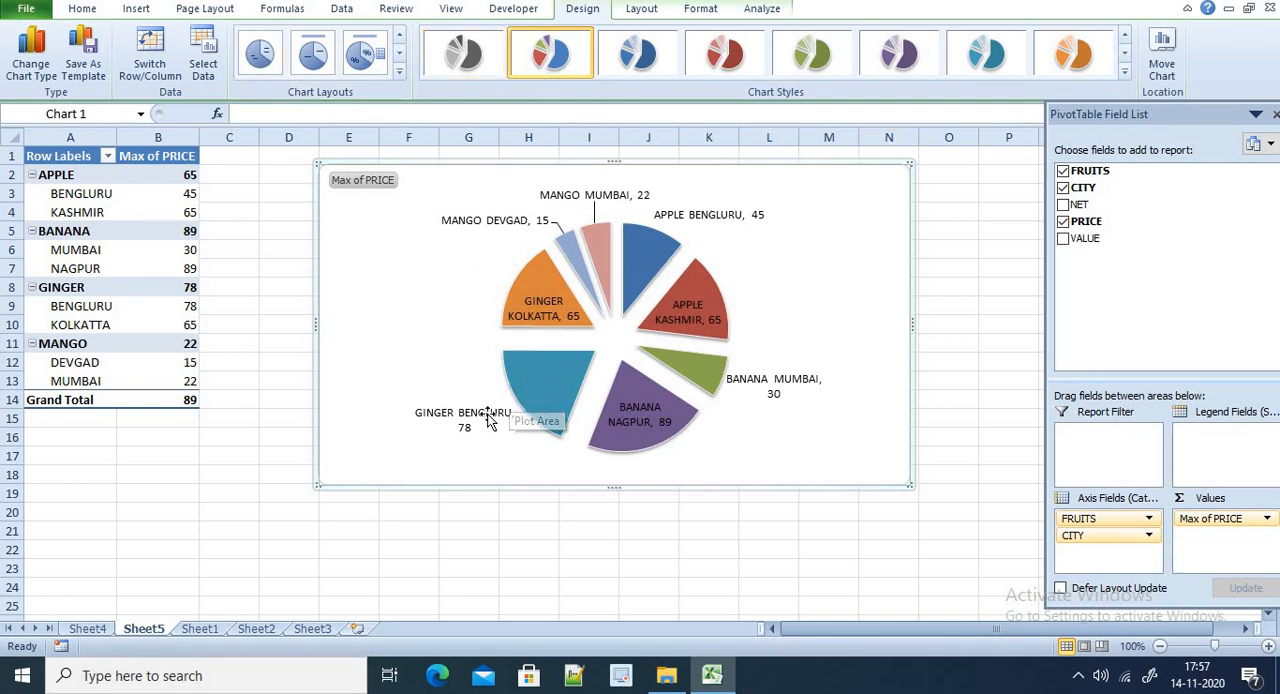
Move the pie PivotChart from Sheet5 to Sheet1 as an embedded object
{"action": "left_click", "coordinate": [1163, 70]}
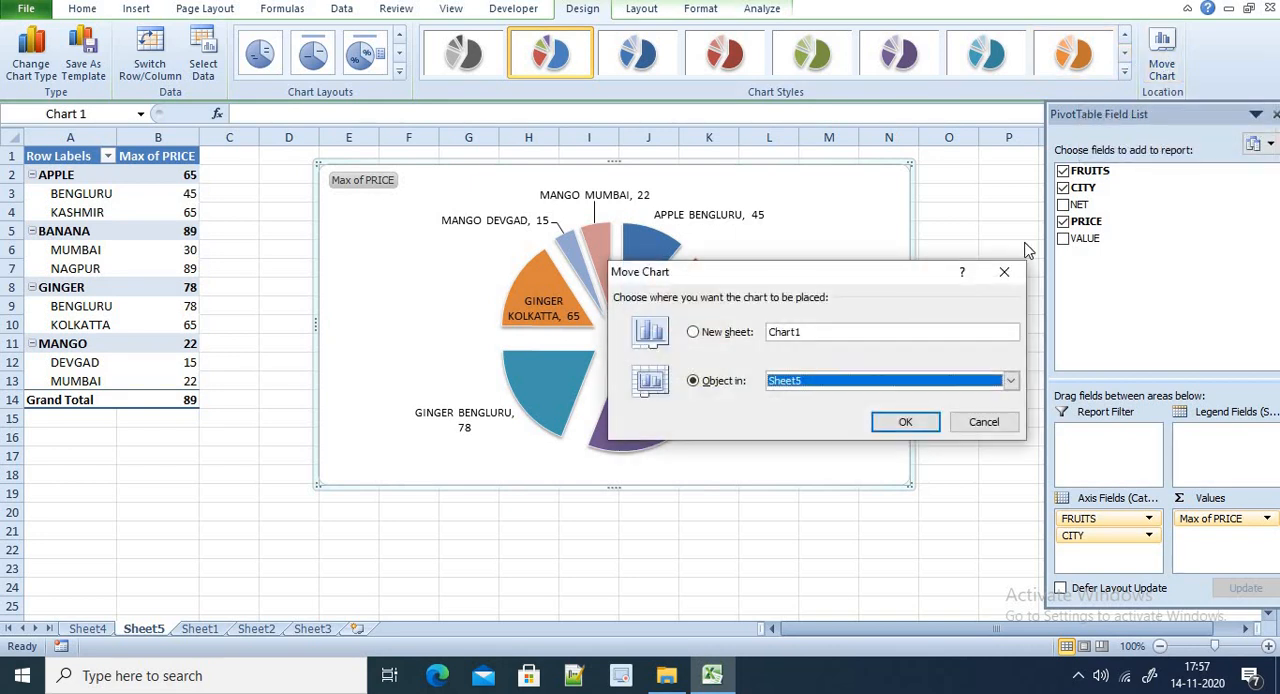
{"action": "left_click", "coordinate": [808, 390]}
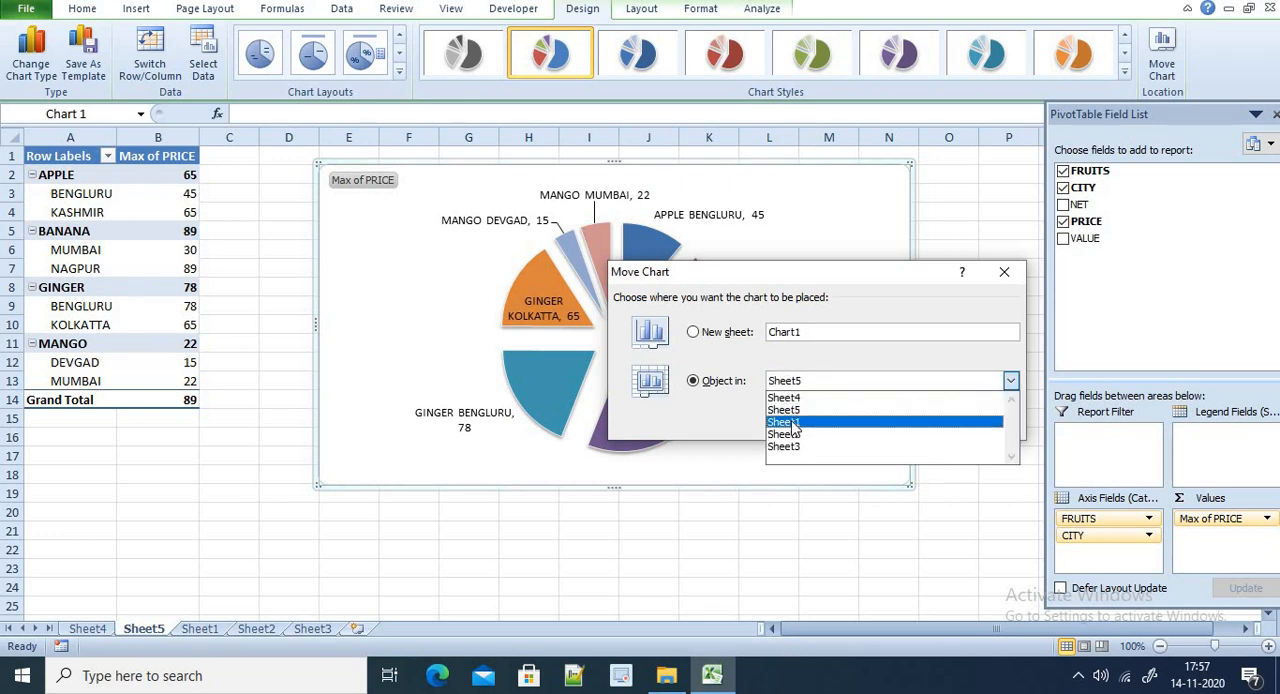
{"action": "left_click", "coordinate": [808, 422]}
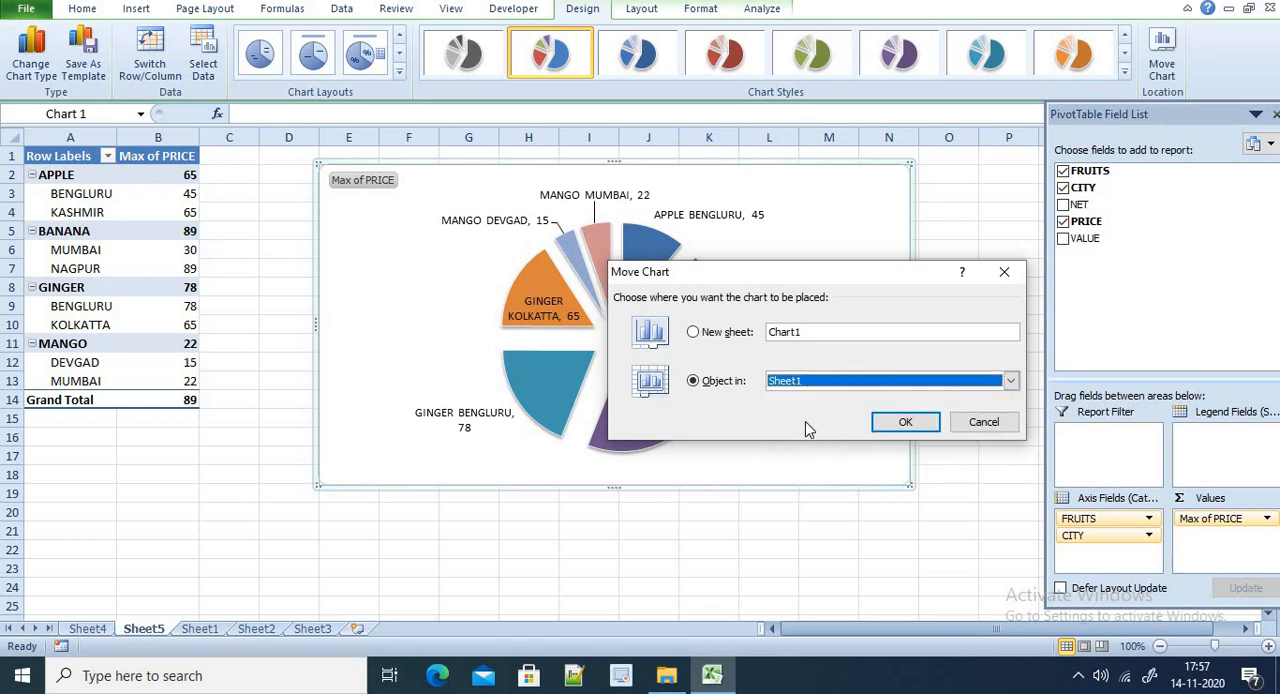
{"action": "left_click", "coordinate": [905, 423]}
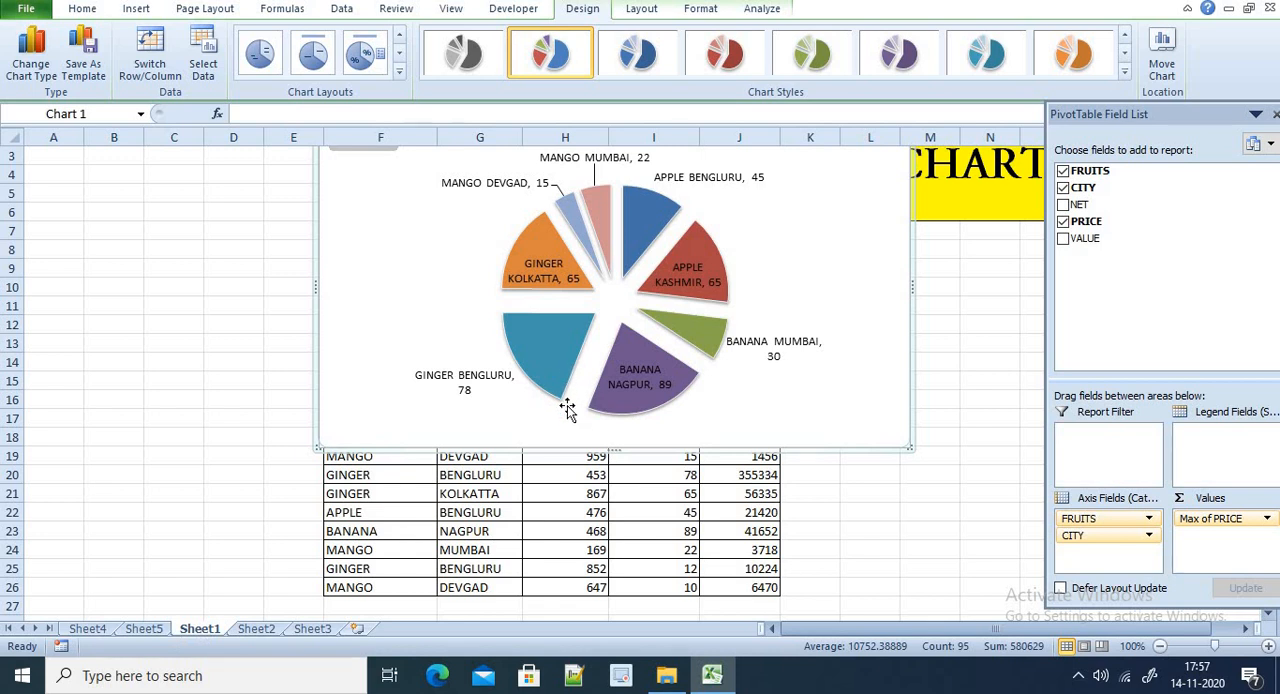
Shift the pie chart on Sheet1 toward column A and delete it from the worksheet
{"action": "left_click_drag", "start_coordinate": [563, 445], "coordinate": [257, 514]}
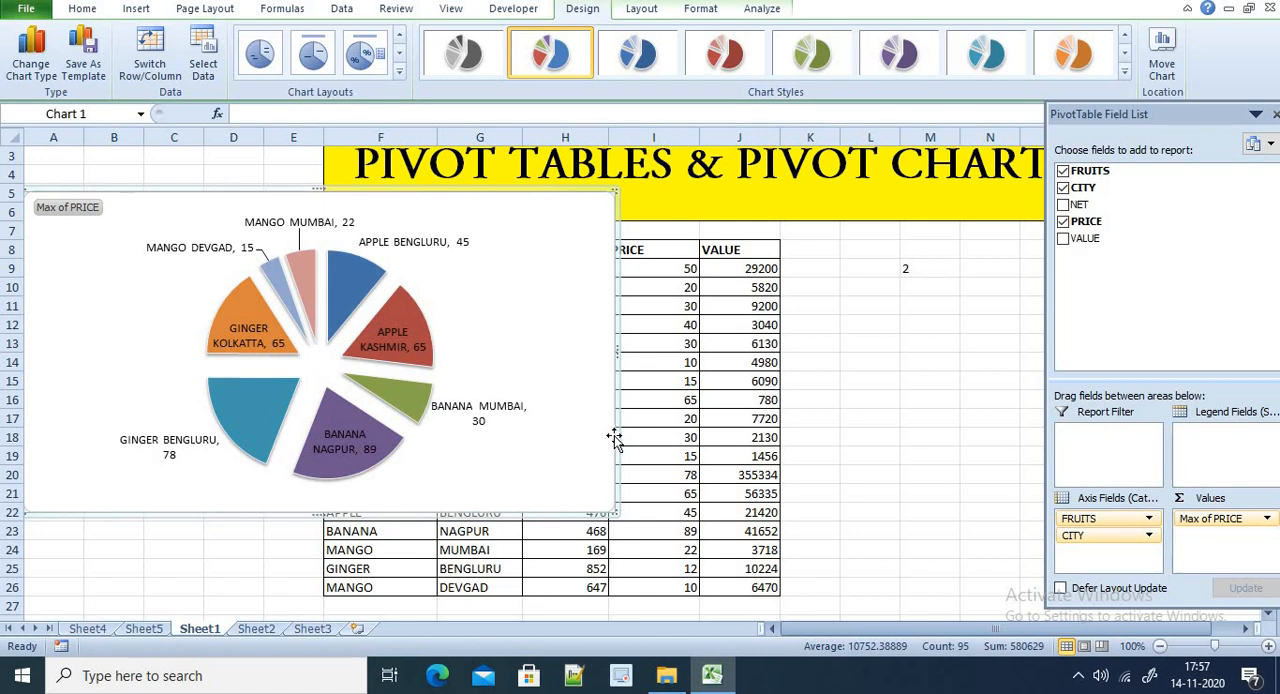
{"action": "key", "text": "Delete"}
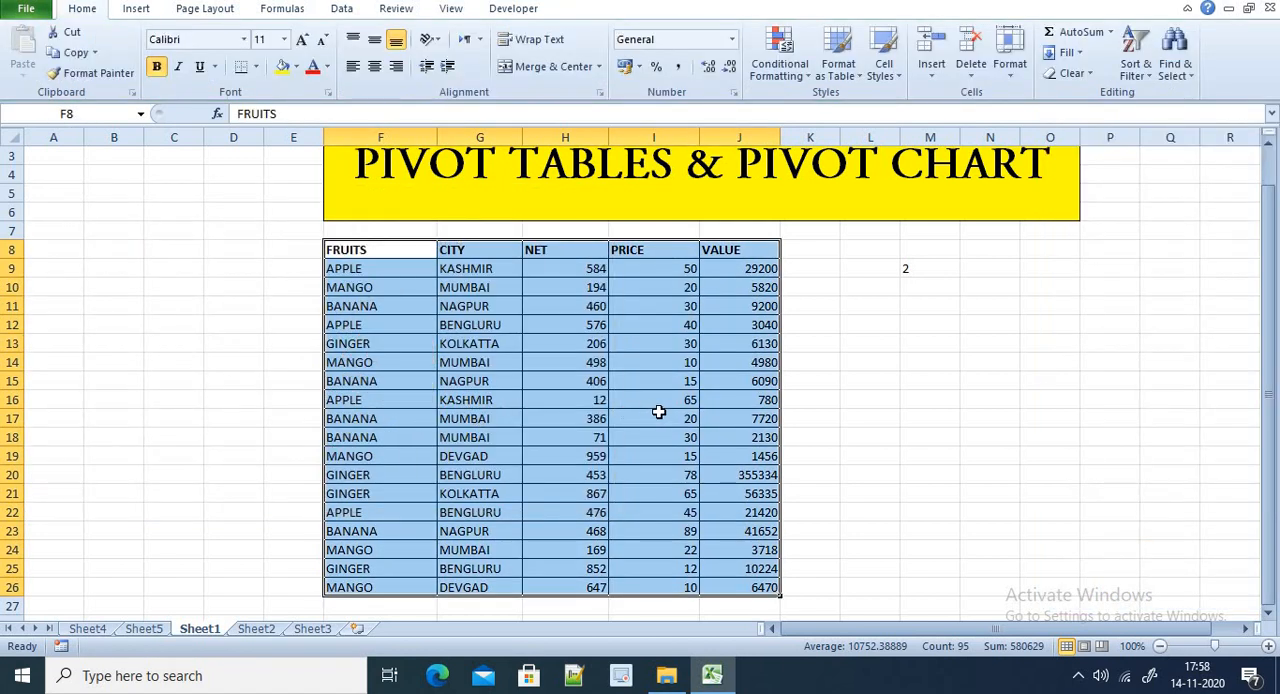
{"action": "scroll", "coordinate": [659, 412], "scroll_direction": "up", "scroll_amount": 1}
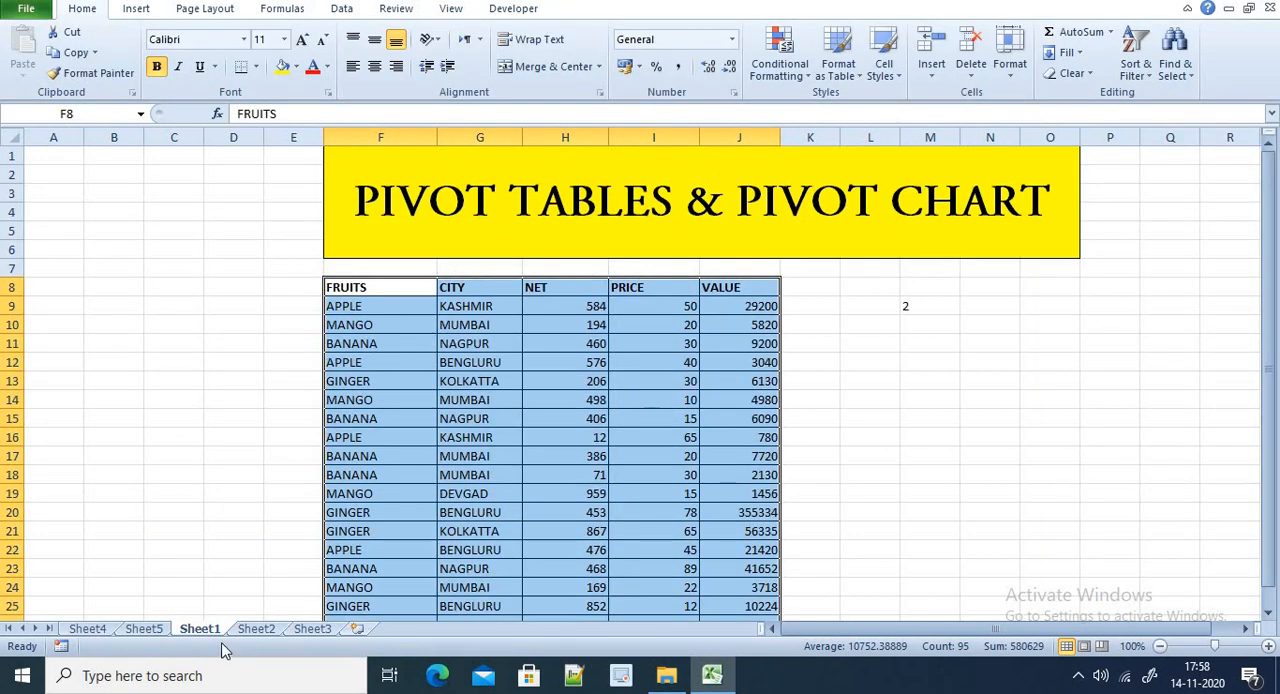
Look through Sheet4, Sheet5 and Sheet1, and examine the practice order table in F8:K18 on Sheet2
{"action": "left_click", "coordinate": [92, 629]}
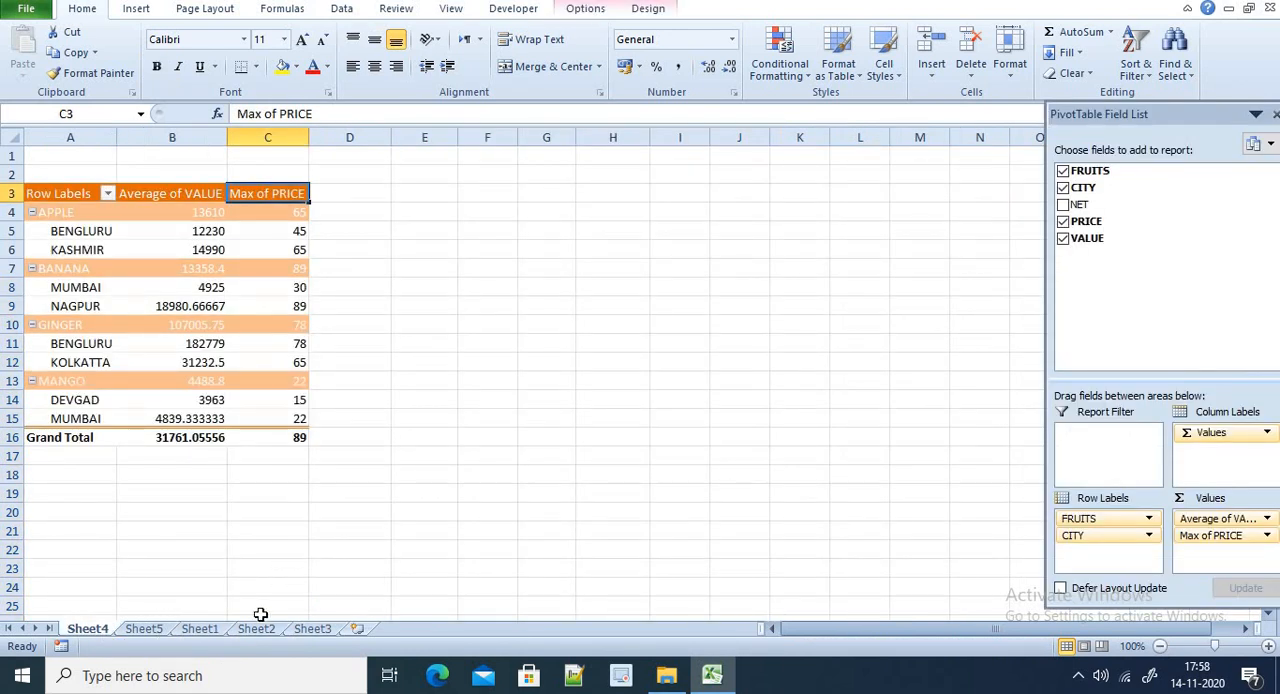
{"action": "left_click", "coordinate": [143, 629]}
{"action": "left_click", "coordinate": [199, 629]}
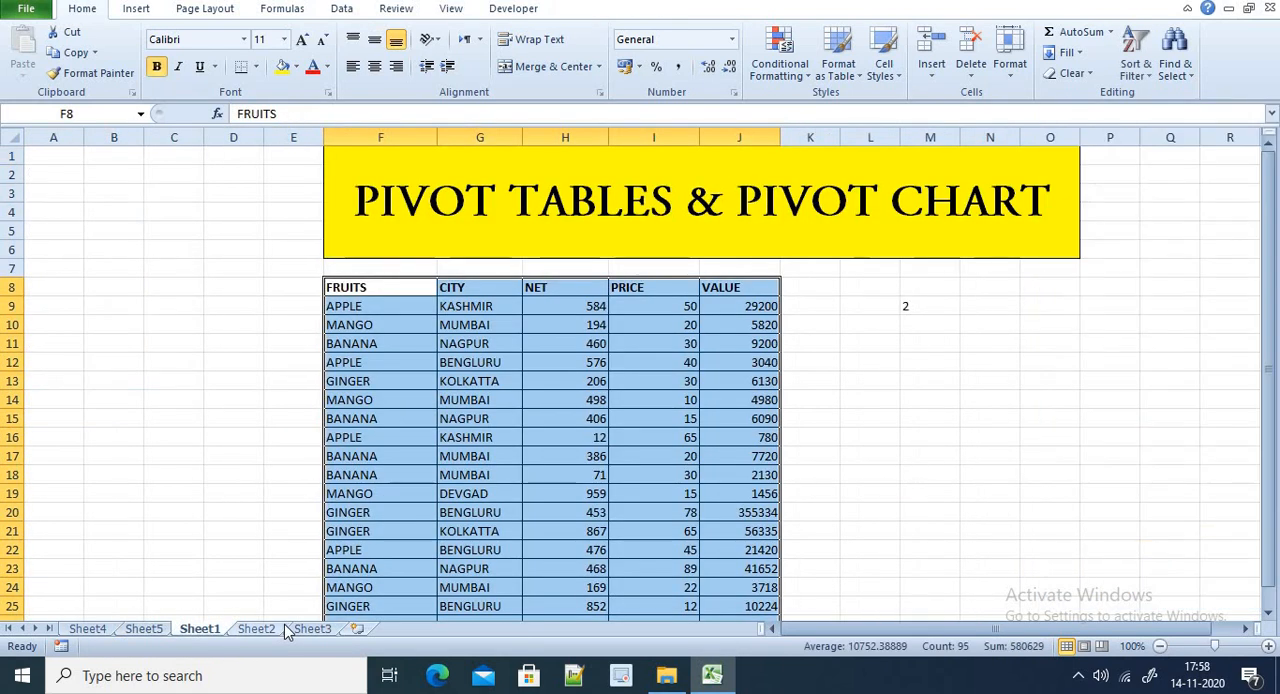
{"action": "left_click", "coordinate": [256, 629]}
{"action": "left_click", "coordinate": [466, 550]}
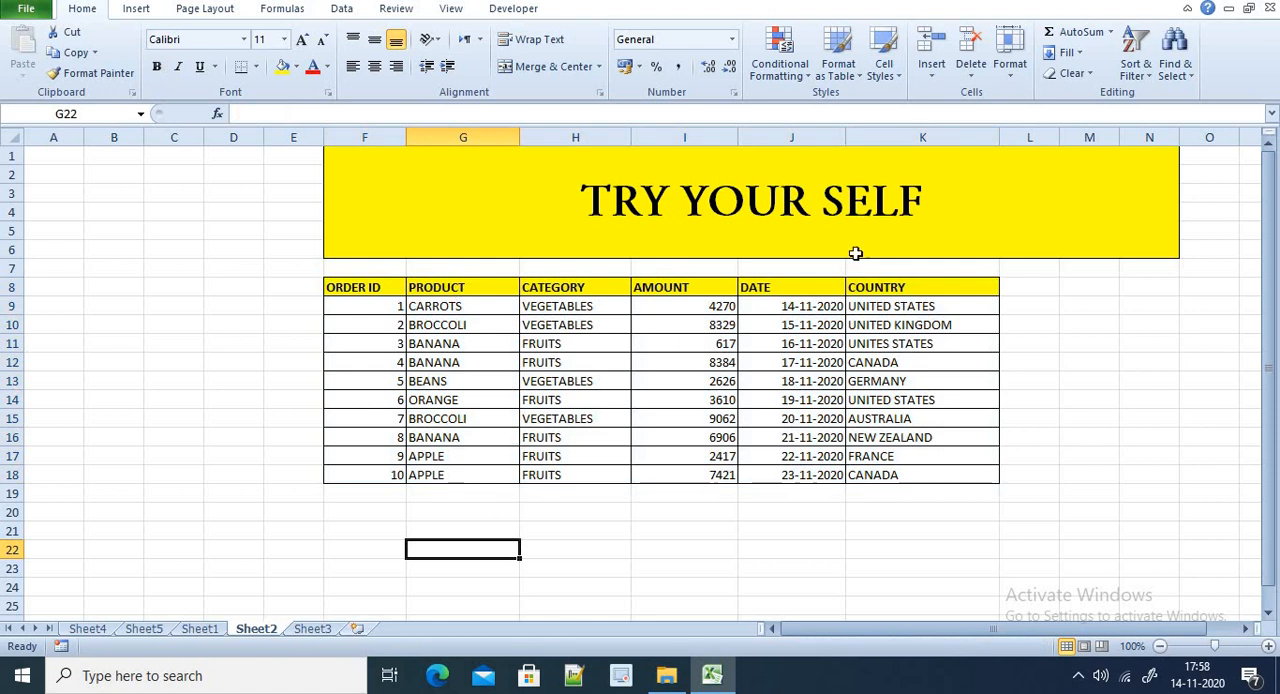
{"action": "left_click_drag", "start_coordinate": [376, 287], "coordinate": [935, 477]}
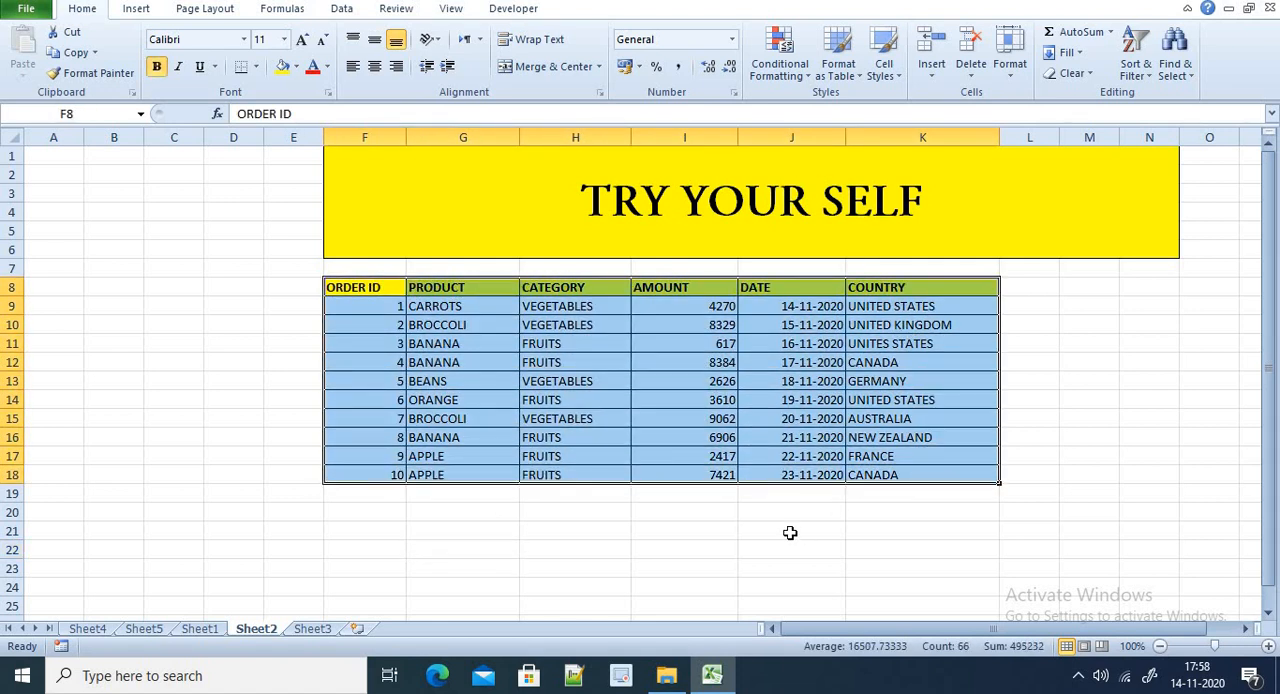
{"action": "left_click", "coordinate": [790, 533]}
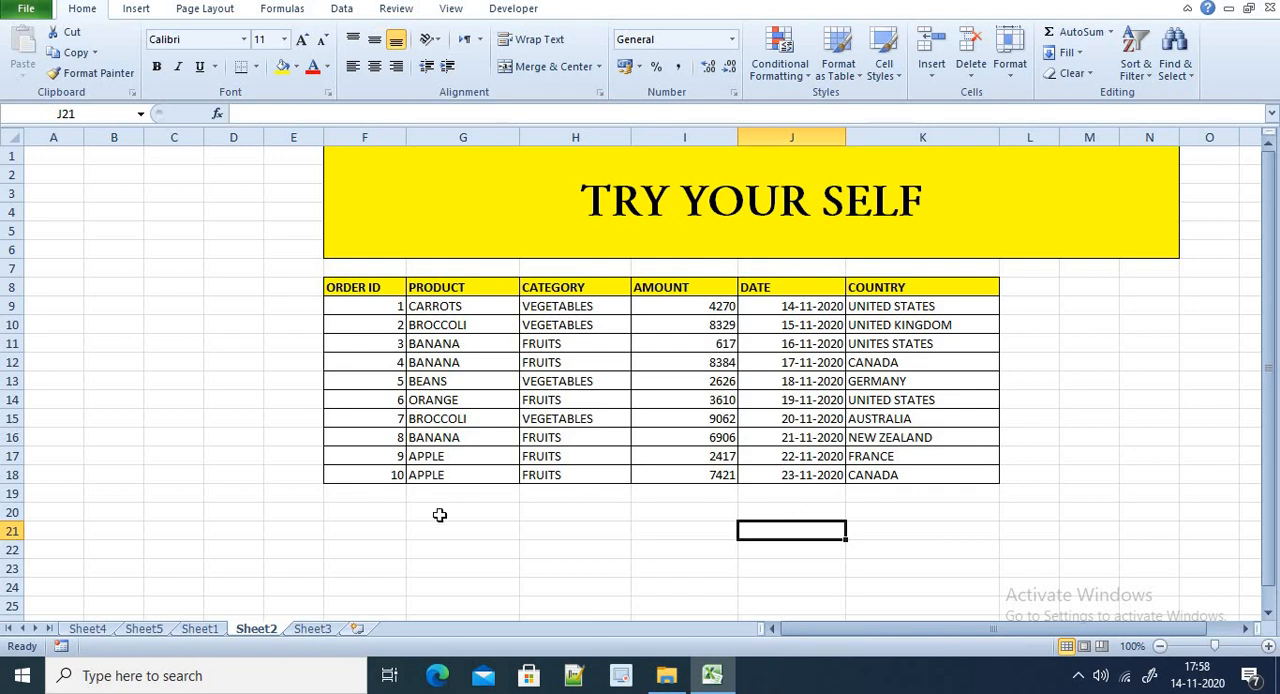